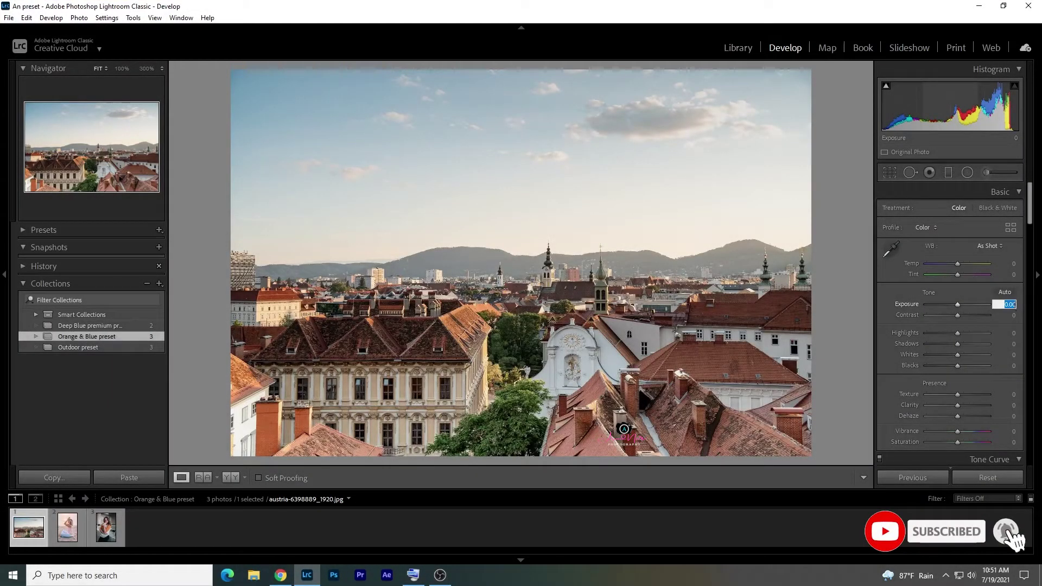
# Step: Set Exposure +0.10, Contrast +5, Highlights −10, Shadows +15, Whites −15 and Blacks −10
pyautogui.write('.10')
pyautogui.click(1013, 315)
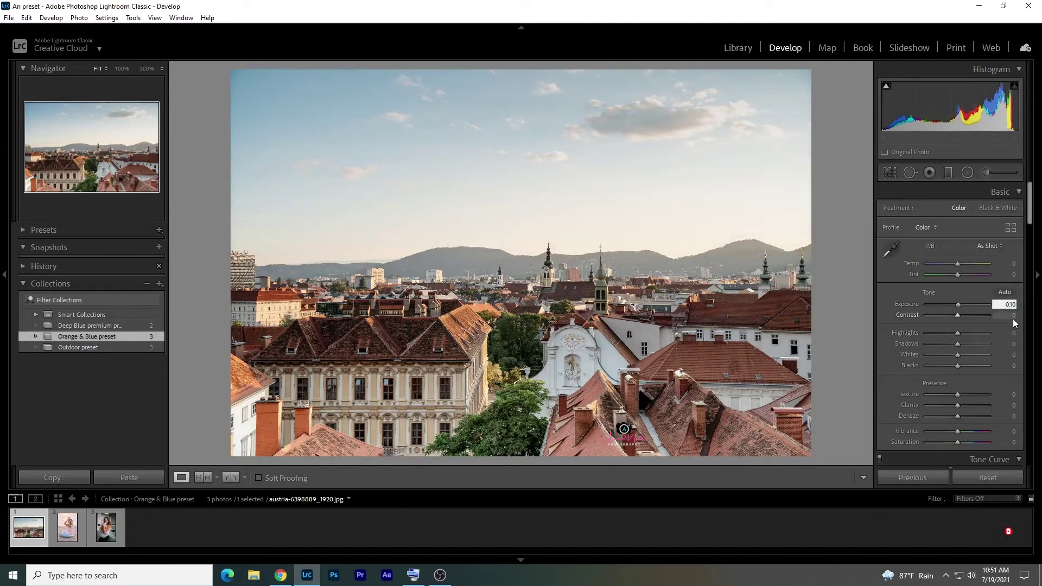
pyautogui.write('5')
pyautogui.click(1011, 333)
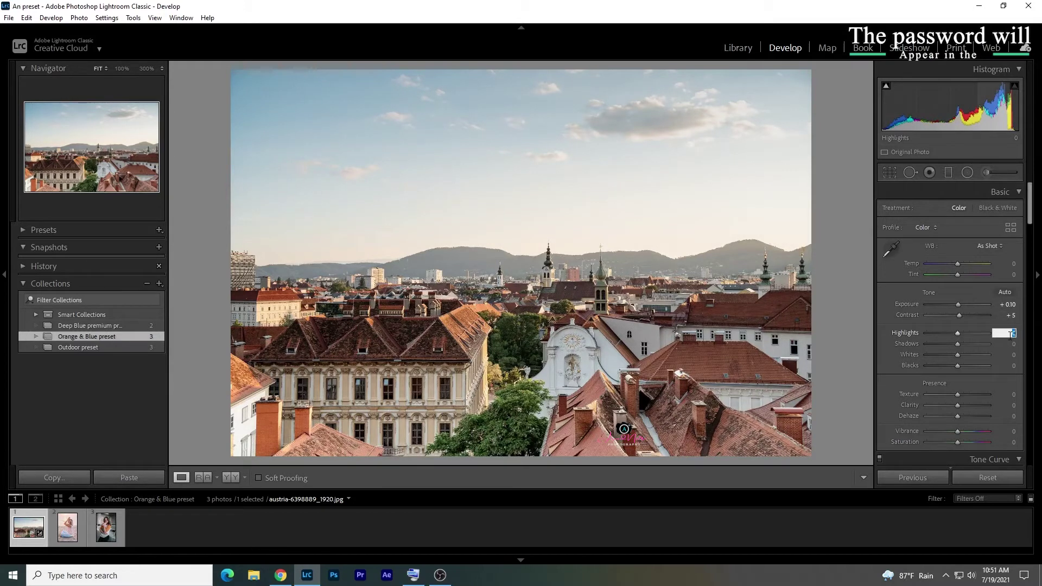
pyautogui.write('-10')
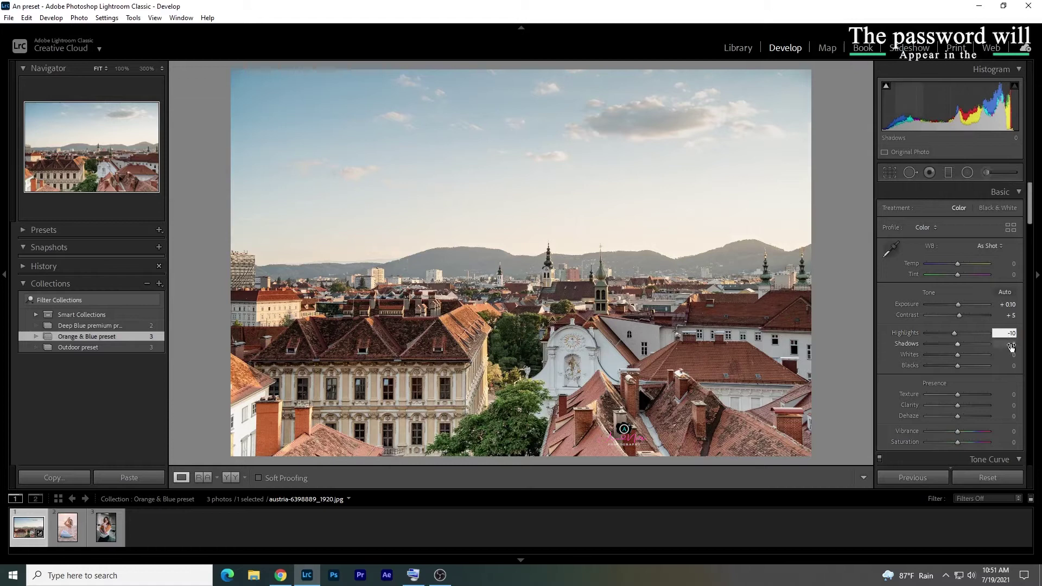
pyautogui.click(1015, 344)
pyautogui.write('15')
pyautogui.click(1014, 356)
pyautogui.write('-15')
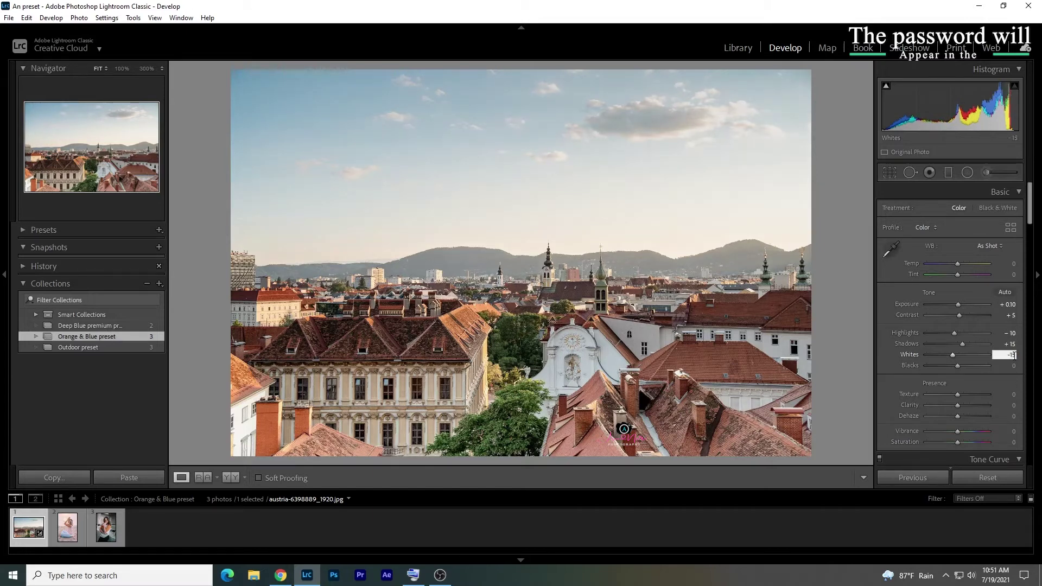
pyautogui.click(1014, 366)
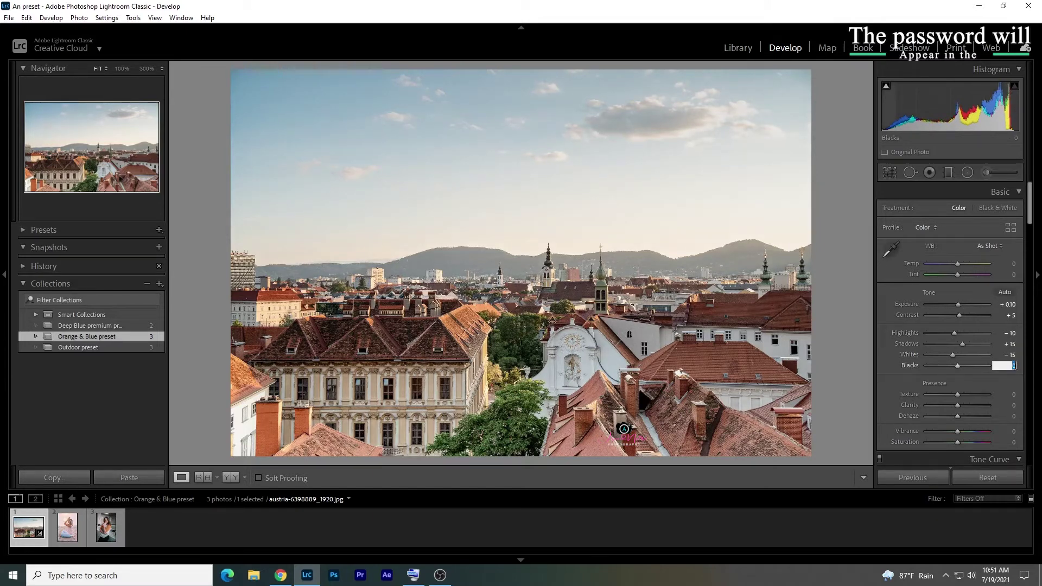
pyautogui.write('-10')
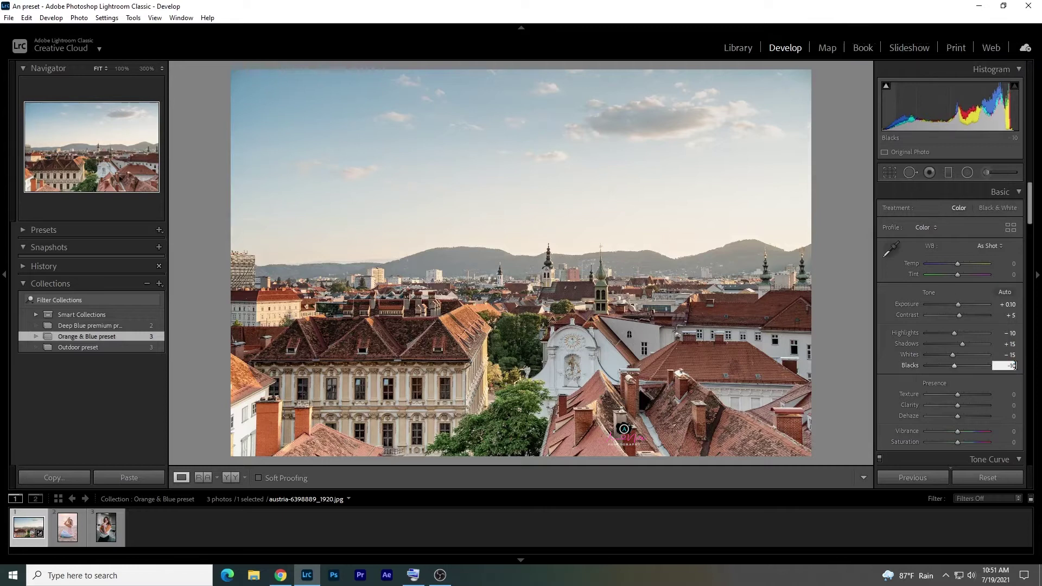
# Step: Set Texture, Clarity and Dehaze to +5, Vibrance to −5 and Saturation to +5
pyautogui.click(1014, 394)
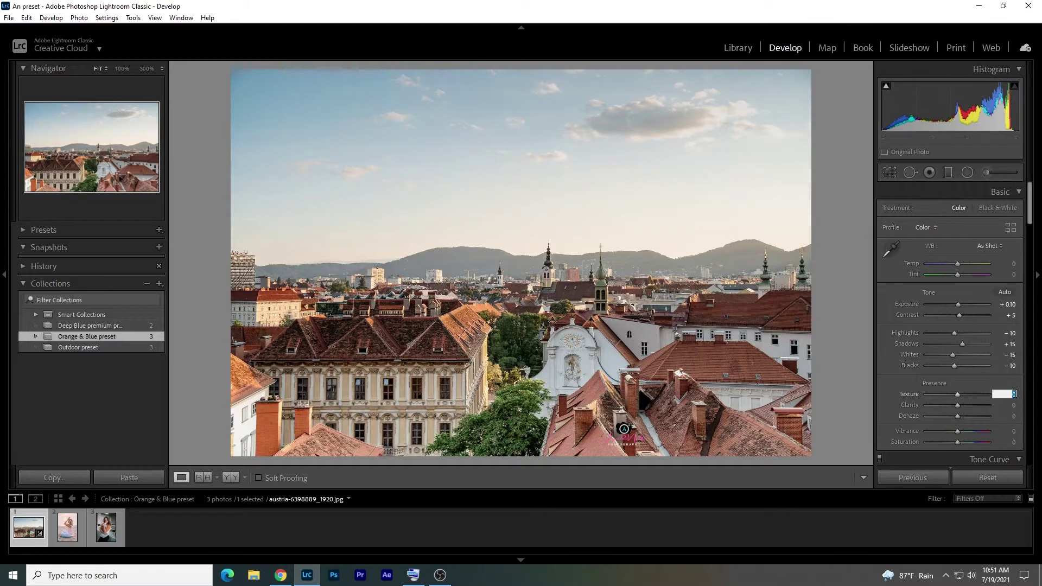
pyautogui.write('5')
pyautogui.click(1014, 405)
pyautogui.click(1014, 416)
pyautogui.write('5')
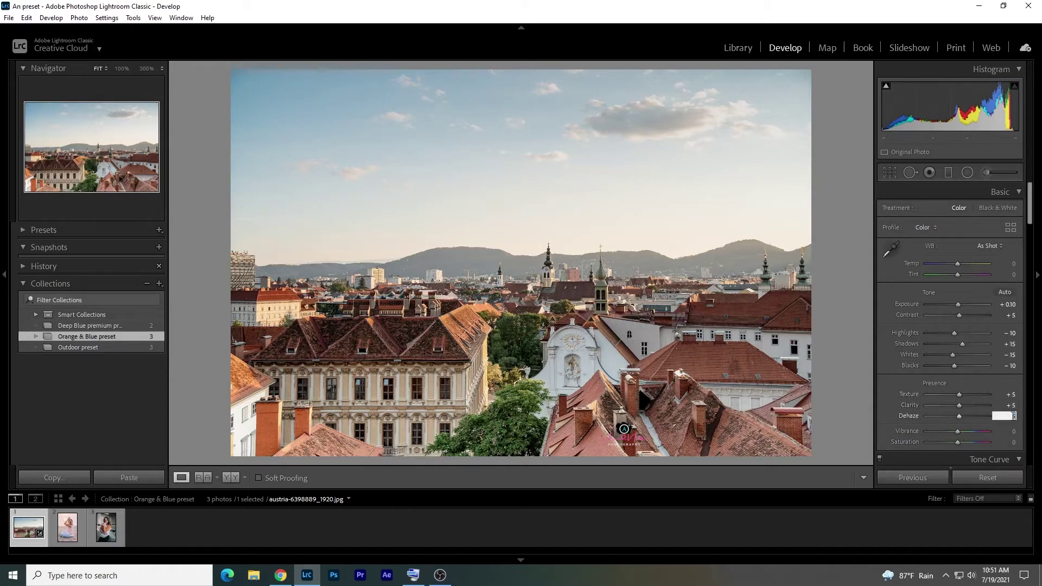
pyautogui.click(1014, 431)
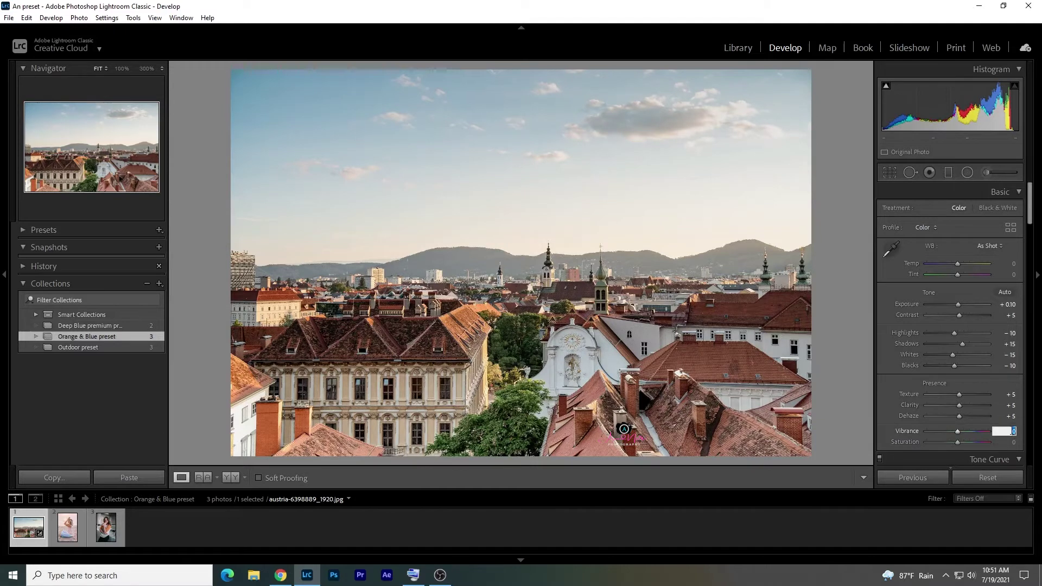
pyautogui.write('-5')
pyautogui.click(1014, 442)
pyautogui.write('5')
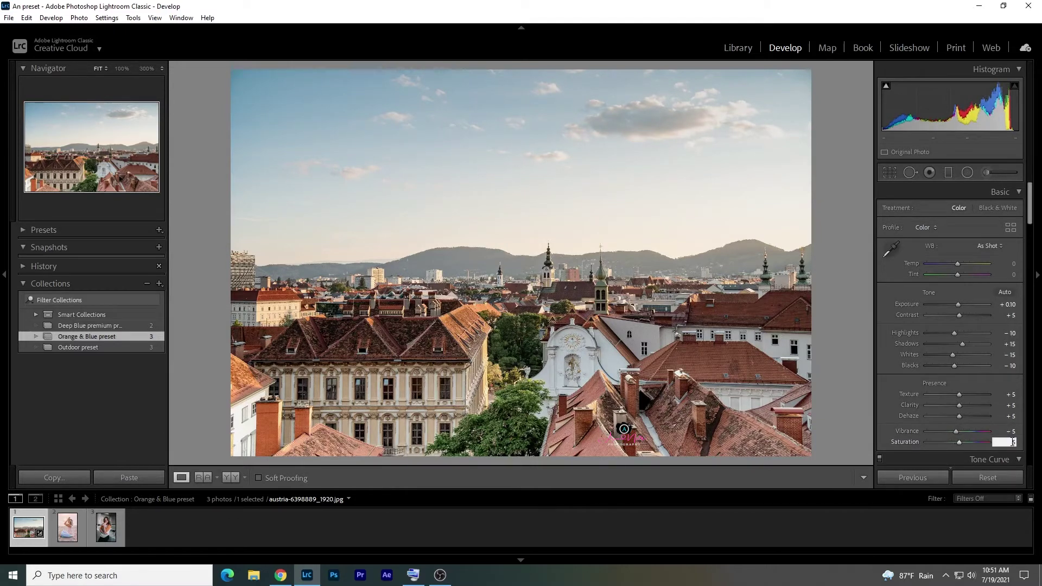
# Step: In HSL Hue, set Red −5, Orange −5, Yellow +5 and Green +5
pyautogui.moveTo(1035, 218); pyautogui.dragTo(1035, 267)
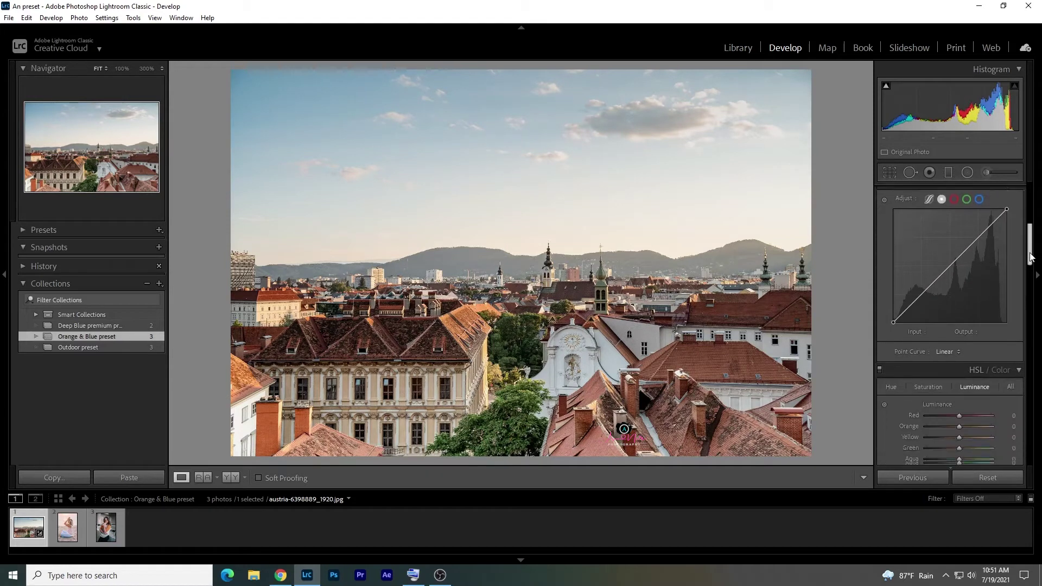
pyautogui.click(891, 314)
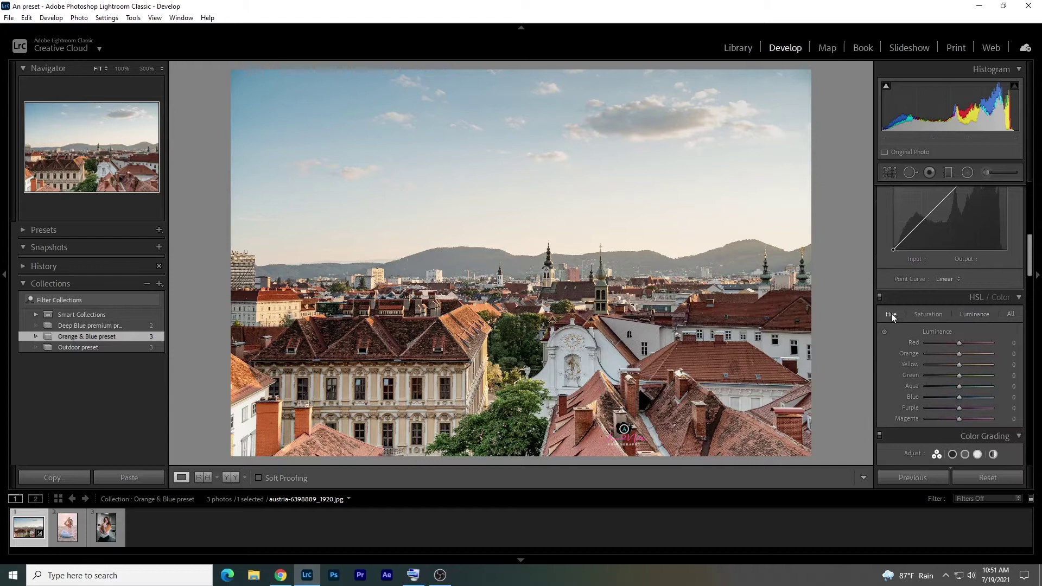
pyautogui.click(1013, 346)
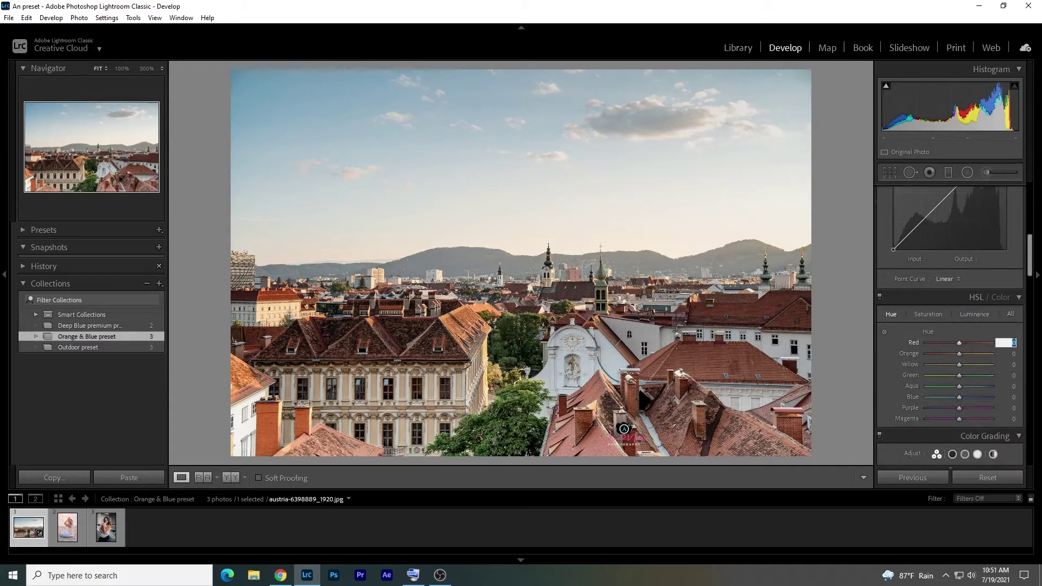
pyautogui.write('-5')
pyautogui.click(1013, 354)
pyautogui.write('-5')
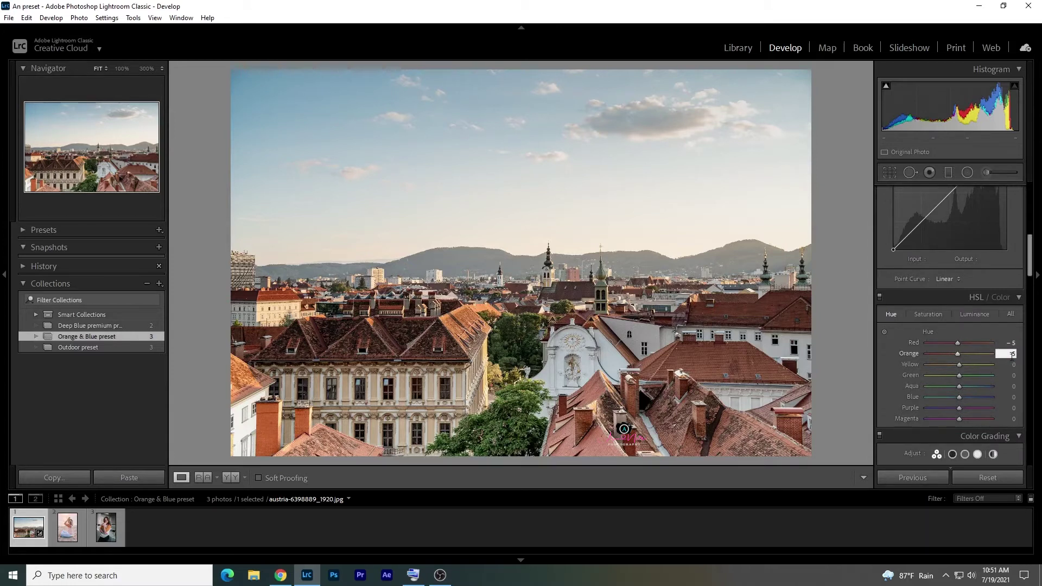
pyautogui.click(1015, 364)
pyautogui.write('5')
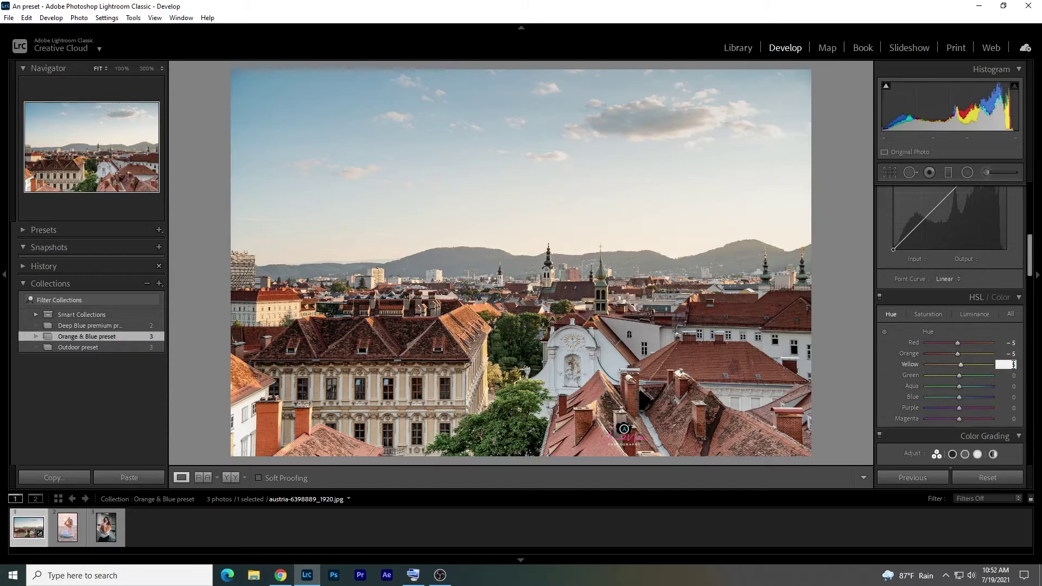
pyautogui.click(1014, 375)
pyautogui.write('5')
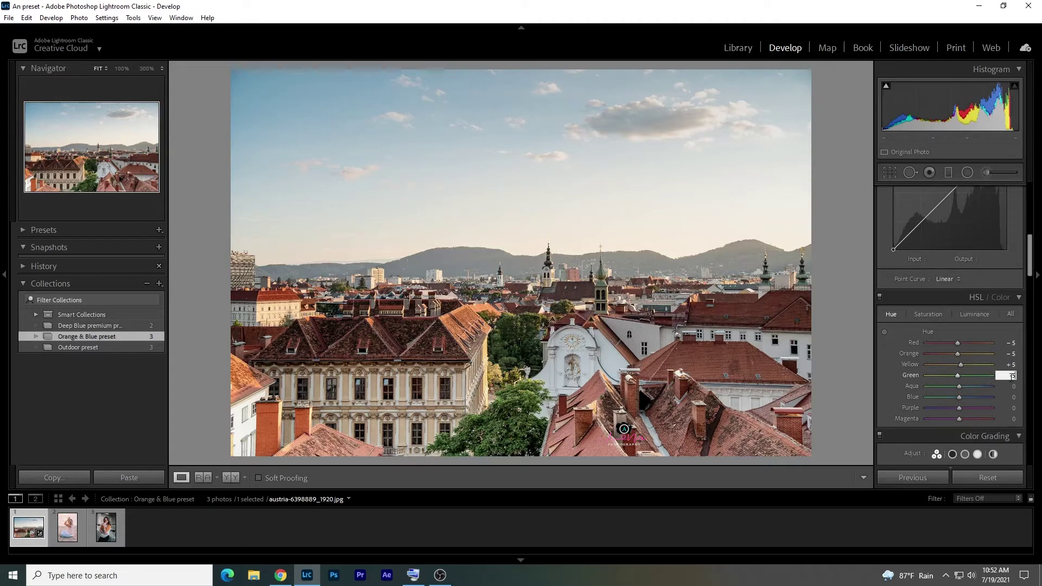
# Step: Set Aqua hue to +100 and Blue to −5, and nudge the Purple and Magenta hues by 5
pyautogui.click(1011, 387)
pyautogui.write('100')
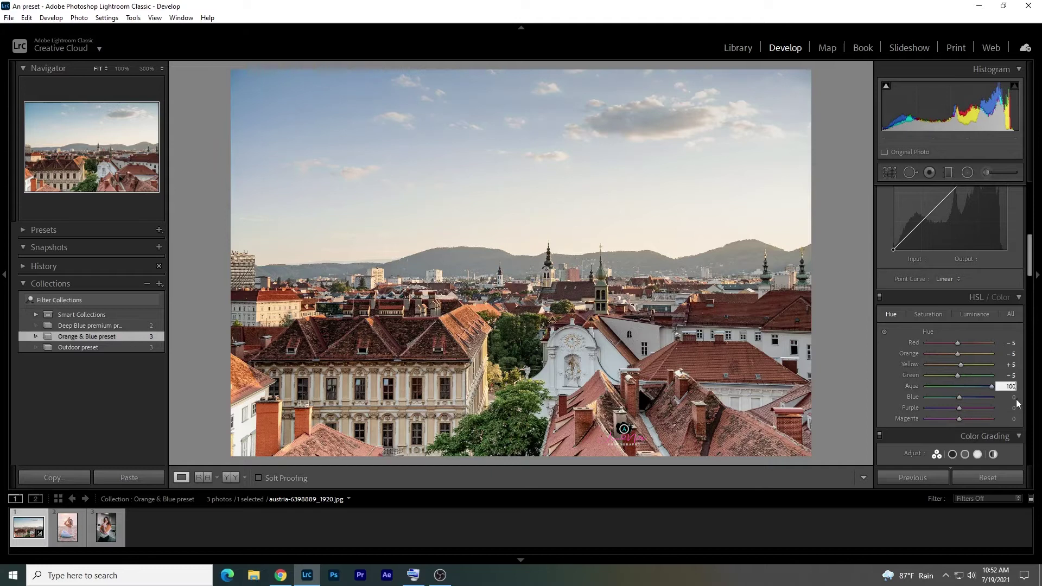
pyautogui.click(1014, 397)
pyautogui.write('-')
pyautogui.write('5')
pyautogui.click(1010, 409)
pyautogui.click(1013, 419)
pyautogui.write('5')
pyautogui.click(929, 314)
pyautogui.click(1014, 343)
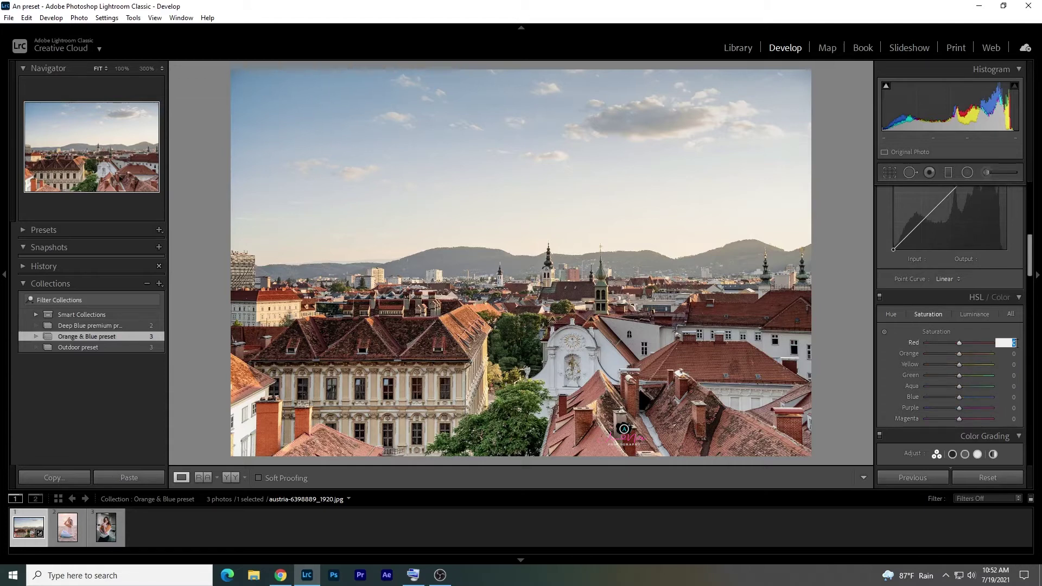
# Step: Set HSL saturation to +5 for Orange through Magenta
pyautogui.click(1014, 354)
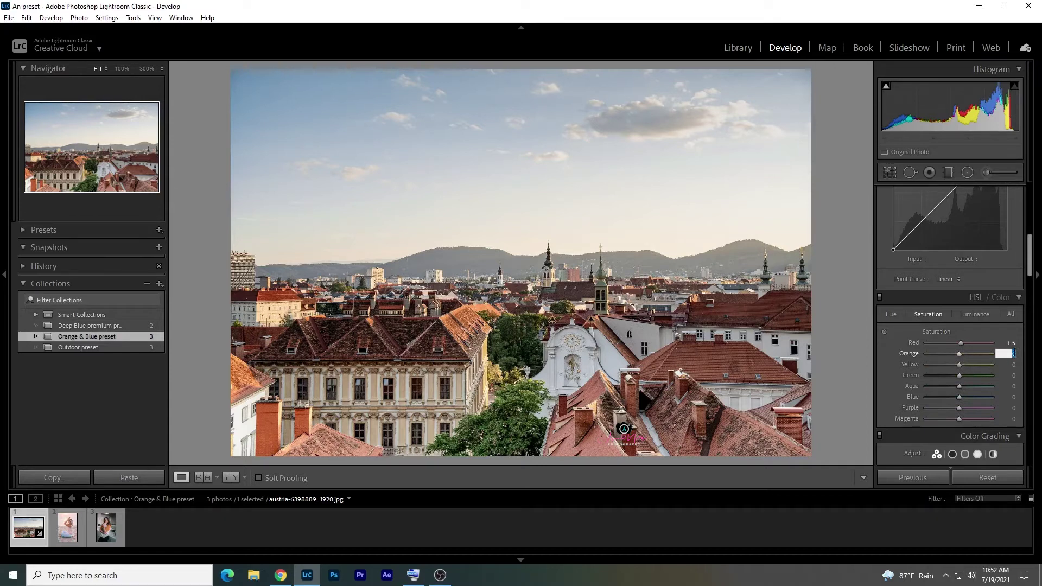
pyautogui.write('5')
pyautogui.press('Tab')
pyautogui.write('5')
pyautogui.press('Tab')
pyautogui.write('5')
pyautogui.press('Tab')
pyautogui.write('5')
pyautogui.press('Tab')
pyautogui.write('5')
pyautogui.press('Tab')
pyautogui.write('5')
pyautogui.press('Tab')
pyautogui.write('5')
# Step: In HSL Luminance, set Red −5, Orange +5 and Yellow −5
pyautogui.click(980, 315)
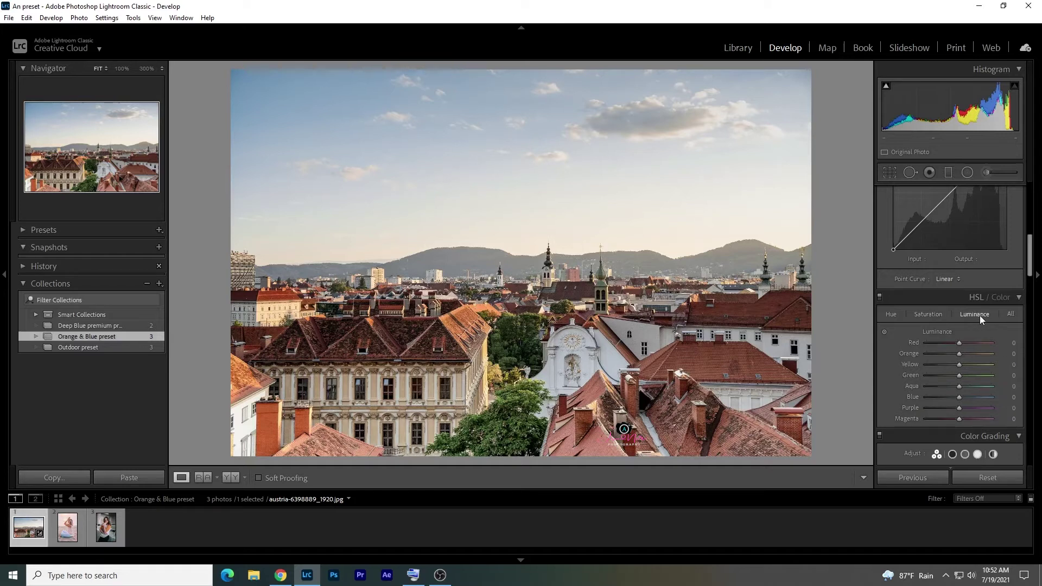
pyautogui.click(1014, 342)
pyautogui.write('-5')
pyautogui.click(1010, 354)
pyautogui.write('5')
pyautogui.click(1013, 364)
pyautogui.write('-')
pyautogui.write('5')
# Step: Set Green, Aqua, Blue, Purple and Magenta luminance to −5
pyautogui.click(1014, 375)
pyautogui.write('- 5')
pyautogui.press('Tab')
pyautogui.write('-')
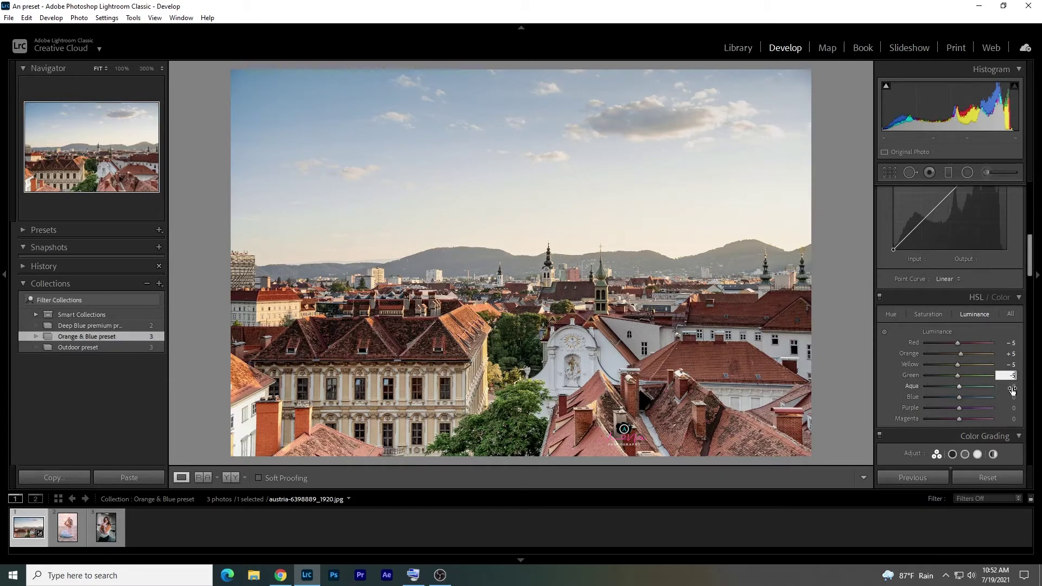
pyautogui.press('Tab')
pyautogui.write('-5')
pyautogui.press('Tab')
pyautogui.write('-5')
pyautogui.press('Tab')
pyautogui.write('-5')
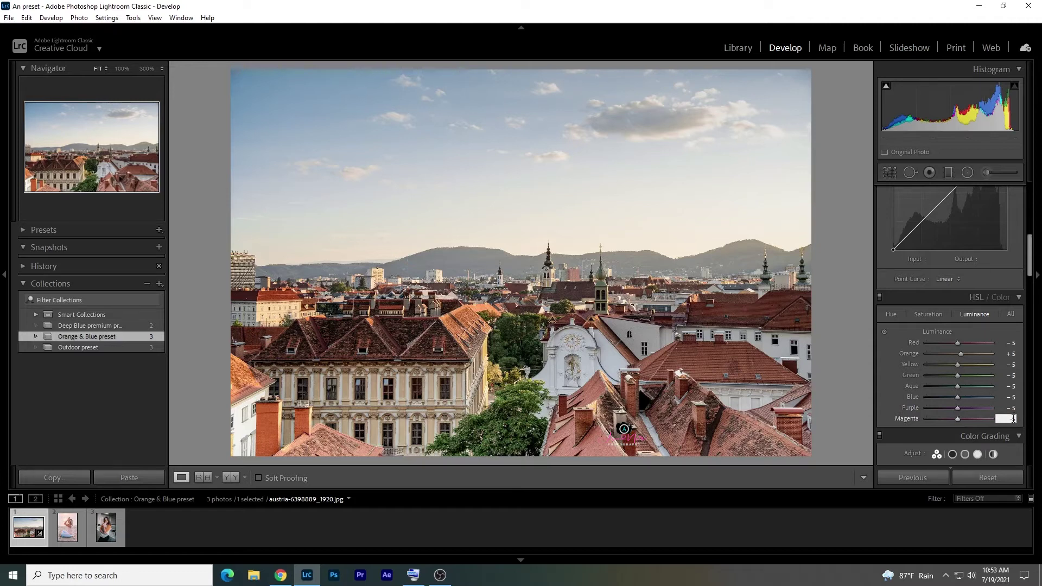
# Step: Give the Color Grading shadows a 226 hue at saturation 25
pyautogui.moveTo(1029, 266); pyautogui.dragTo(1030, 293)
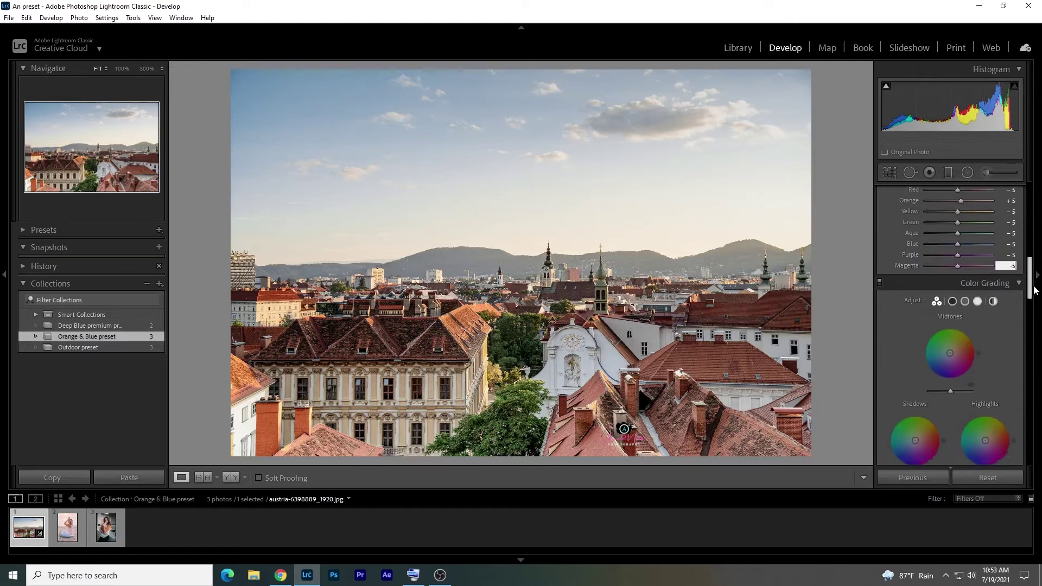
pyautogui.click(952, 278)
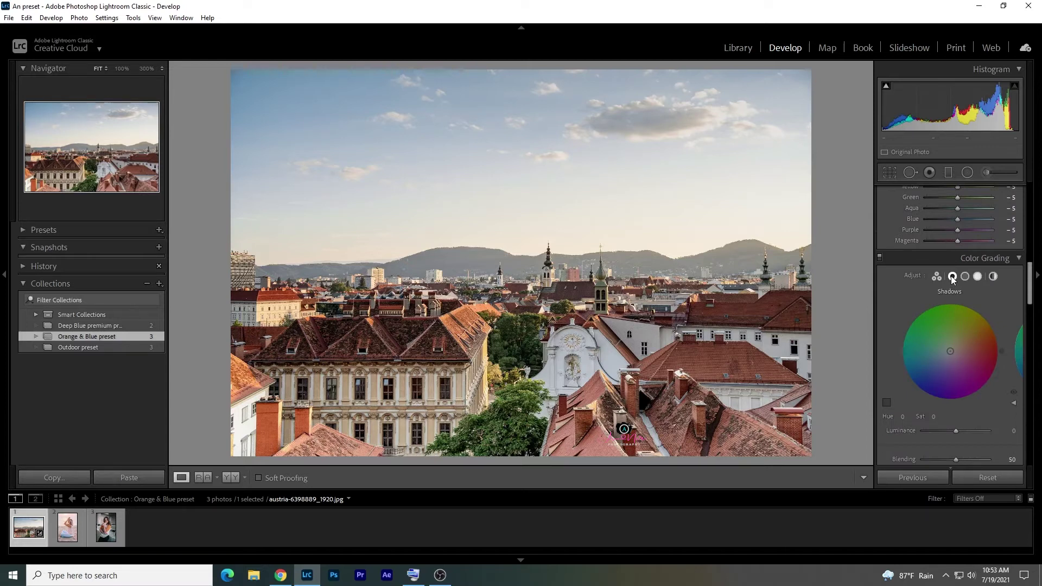
pyautogui.click(902, 416)
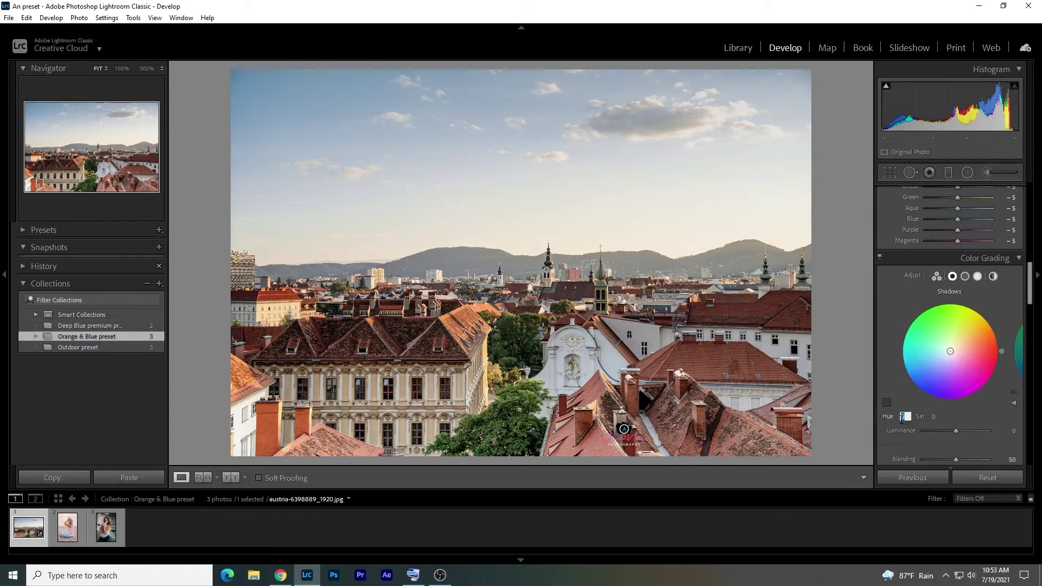
pyautogui.write('226')
pyautogui.click(934, 417)
pyautogui.write('25')
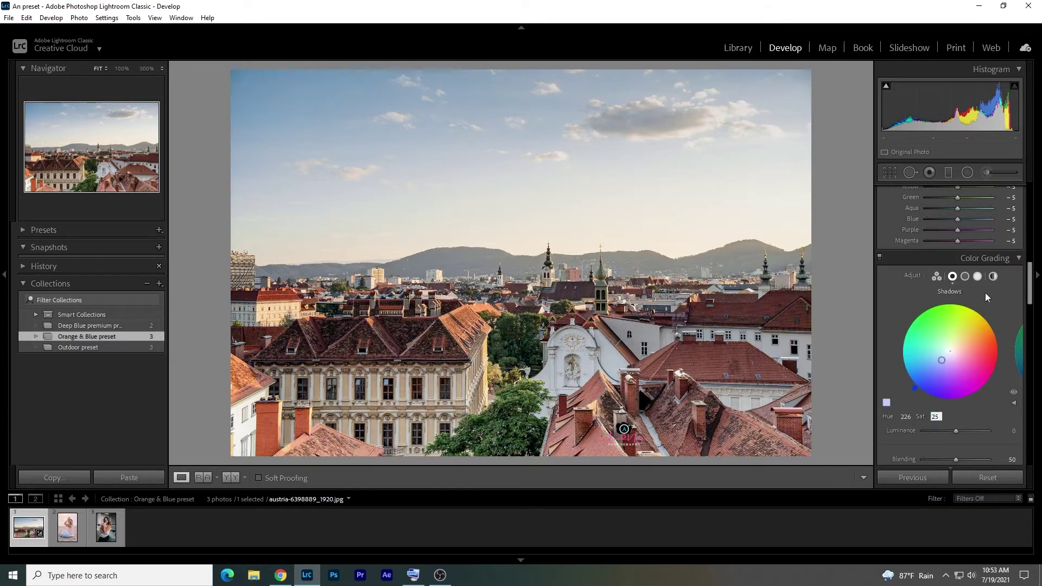
pyautogui.press('Return')
# Step: Set highlights hue 276 and saturation 5, with Blending 100 and Balance −50
pyautogui.click(977, 277)
pyautogui.click(905, 417)
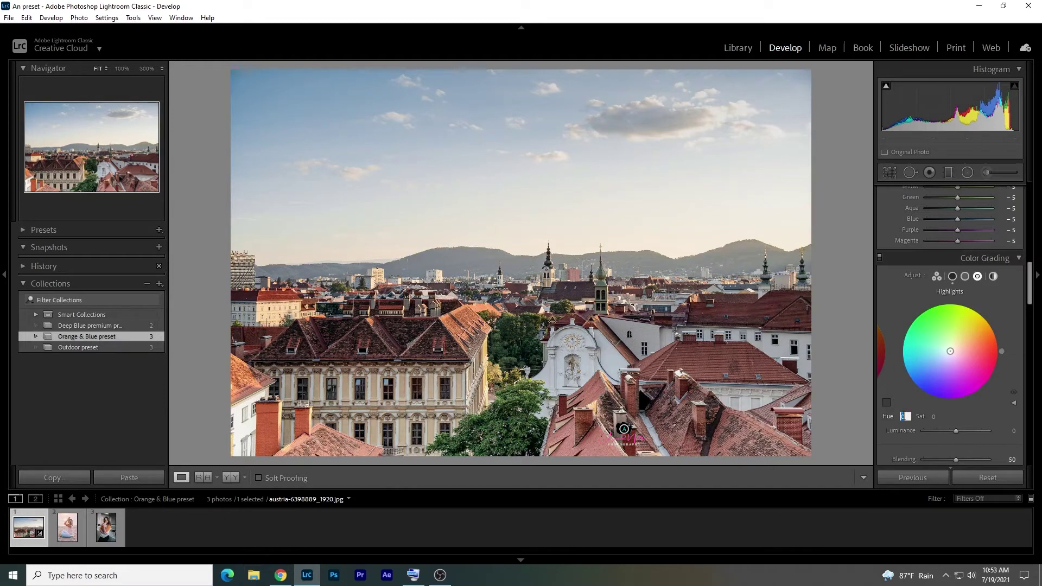
pyautogui.write('276')
pyautogui.click(934, 417)
pyautogui.write('5')
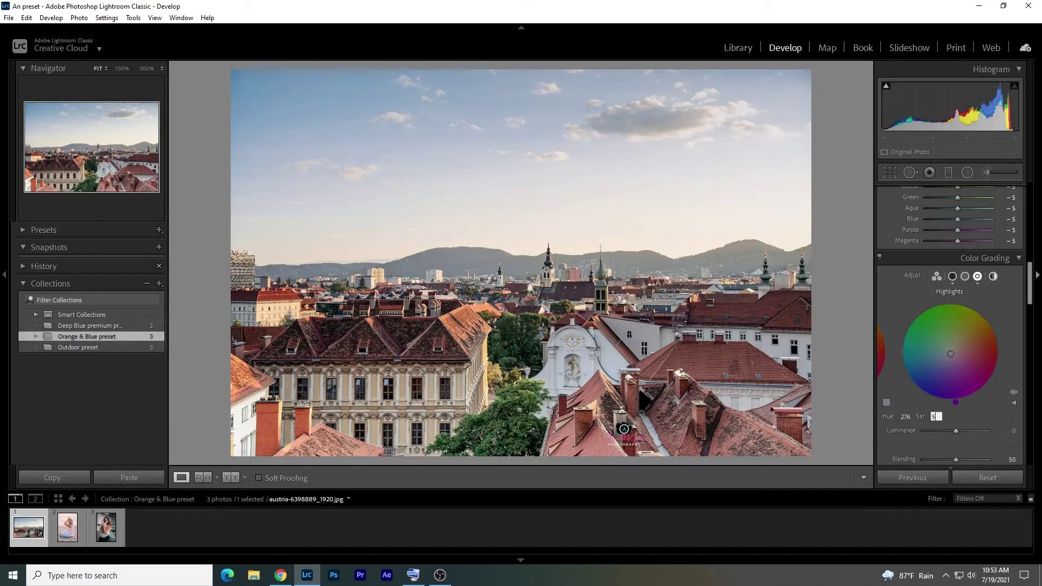
pyautogui.scroll(-3, 1014, 380)
pyautogui.click(1013, 368)
pyautogui.write('100')
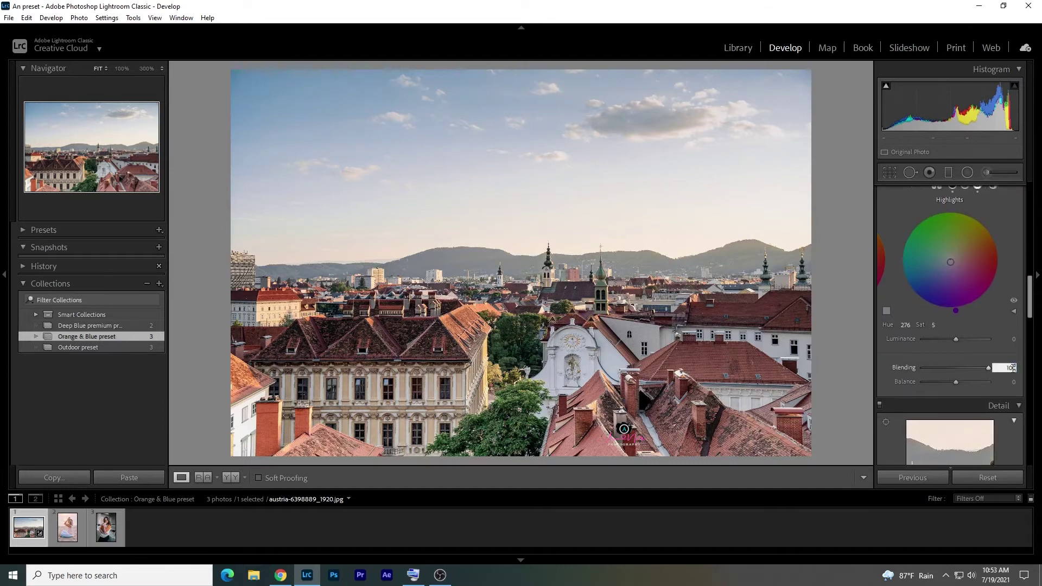
pyautogui.click(1013, 381)
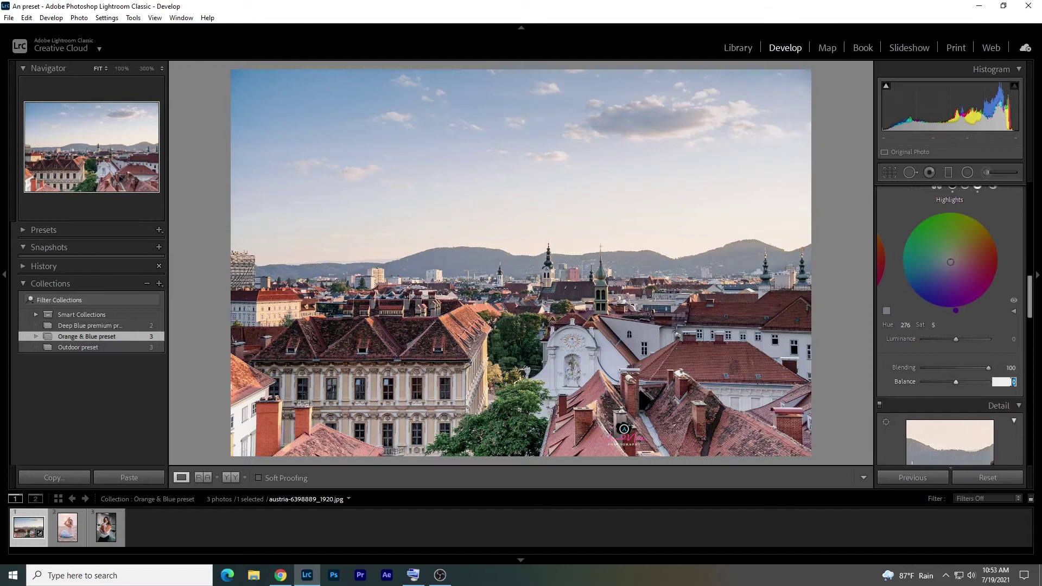
pyautogui.write('-50')
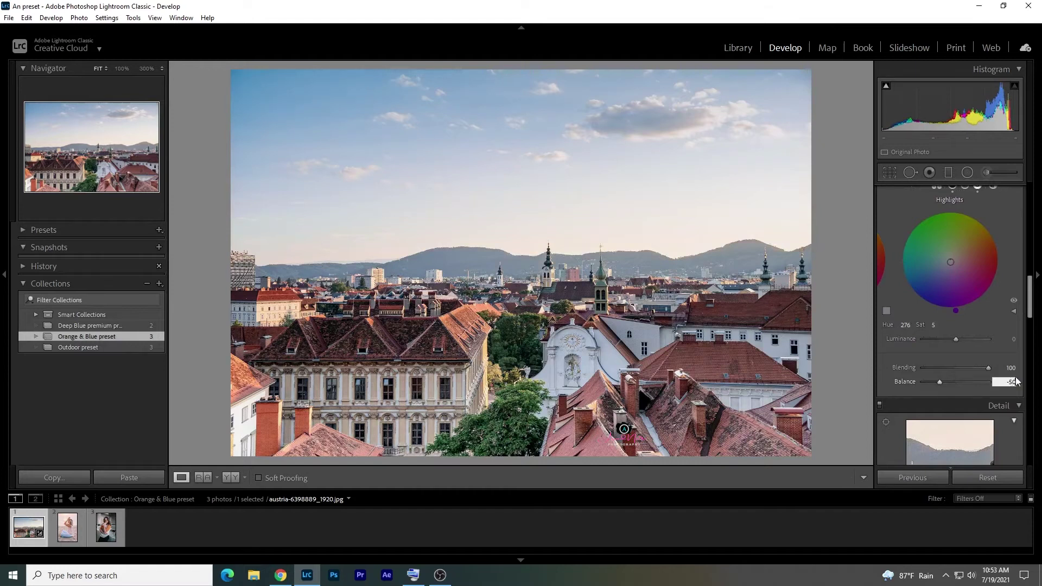
pyautogui.moveTo(1030, 307); pyautogui.dragTo(1030, 341)
# Step: Set Sharpening Amount 40, Radius 1.2, Detail 20 and Masking 25
pyautogui.click(1013, 316)
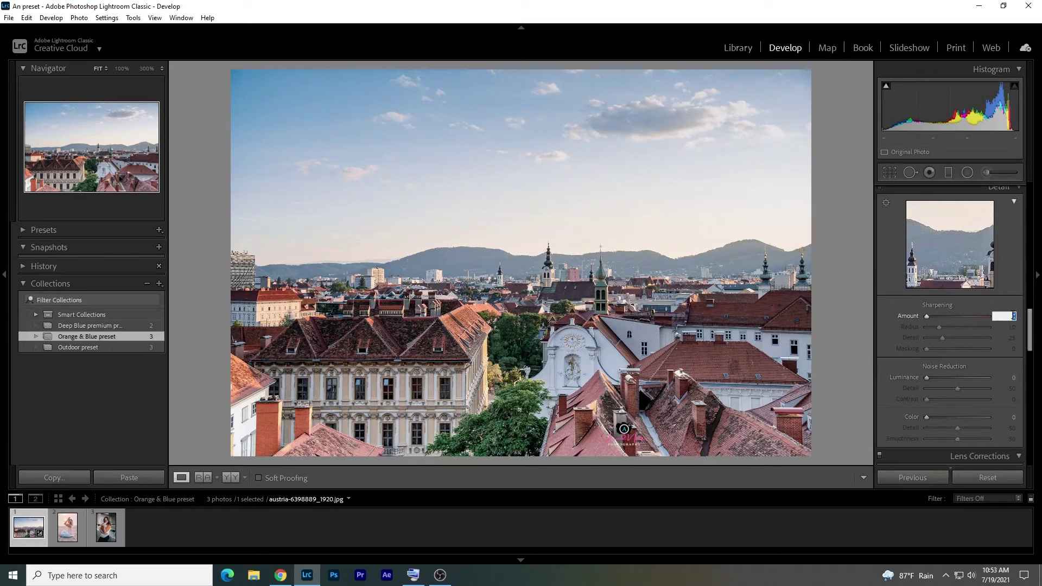
pyautogui.write('40')
pyautogui.press('Tab')
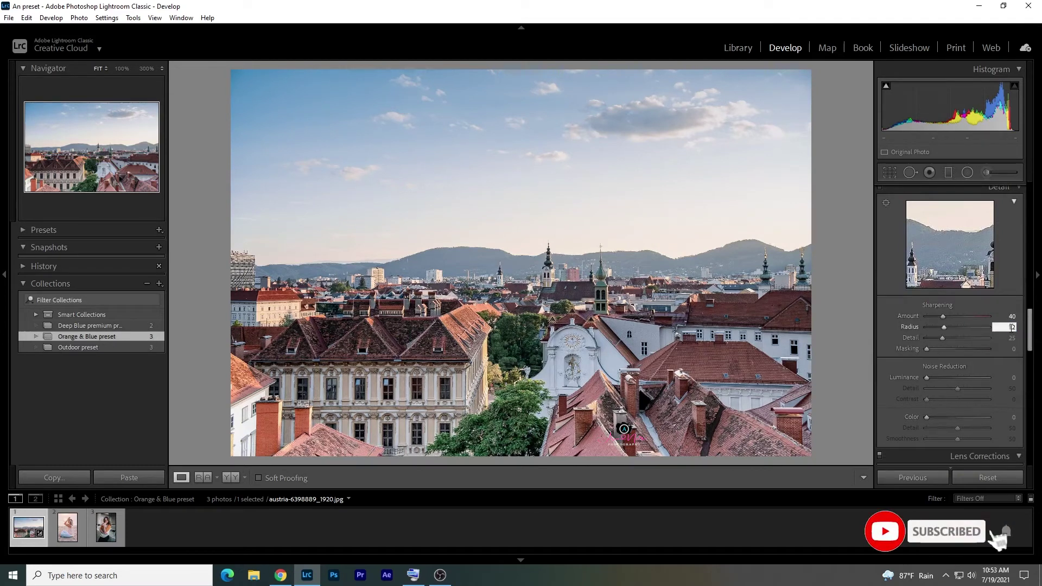
pyautogui.write('.2')
pyautogui.click(1013, 339)
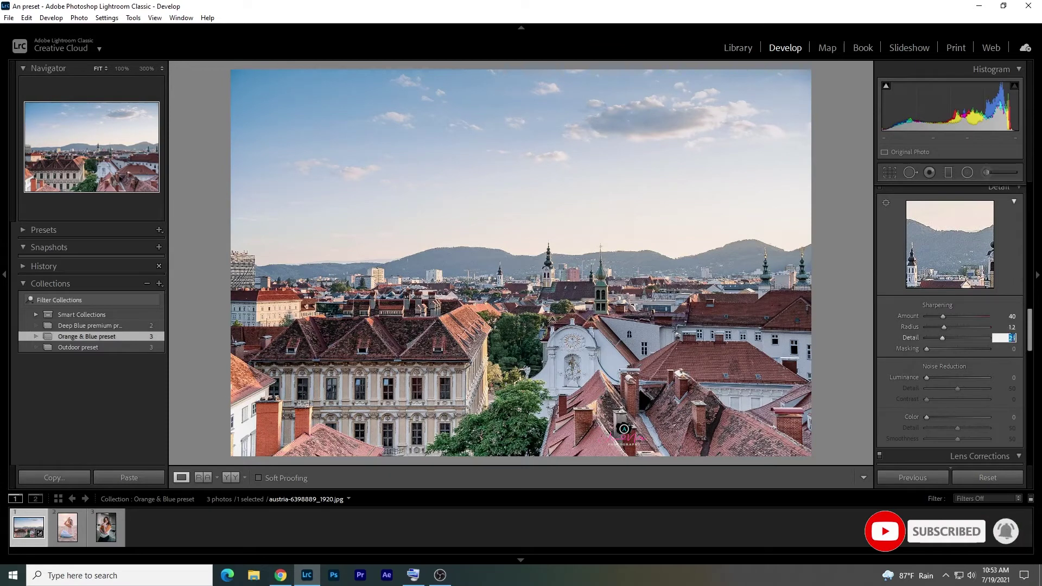
pyautogui.write('20')
pyautogui.click(1013, 349)
pyautogui.write('25')
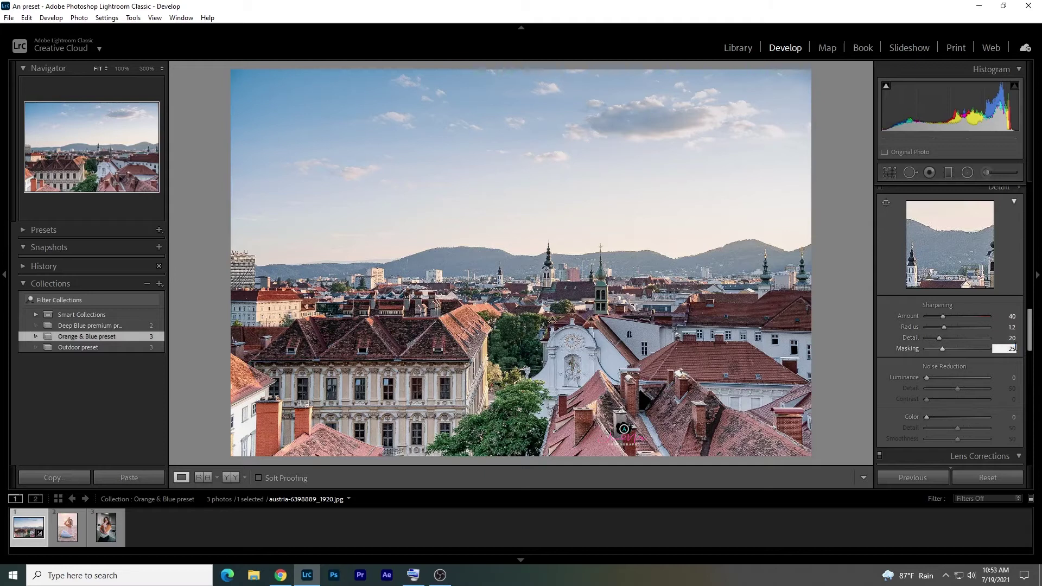
# Step: Set Noise Reduction Luminance 40, Detail 42, Contrast 20, and Color 25 with Detail 20
pyautogui.click(1013, 378)
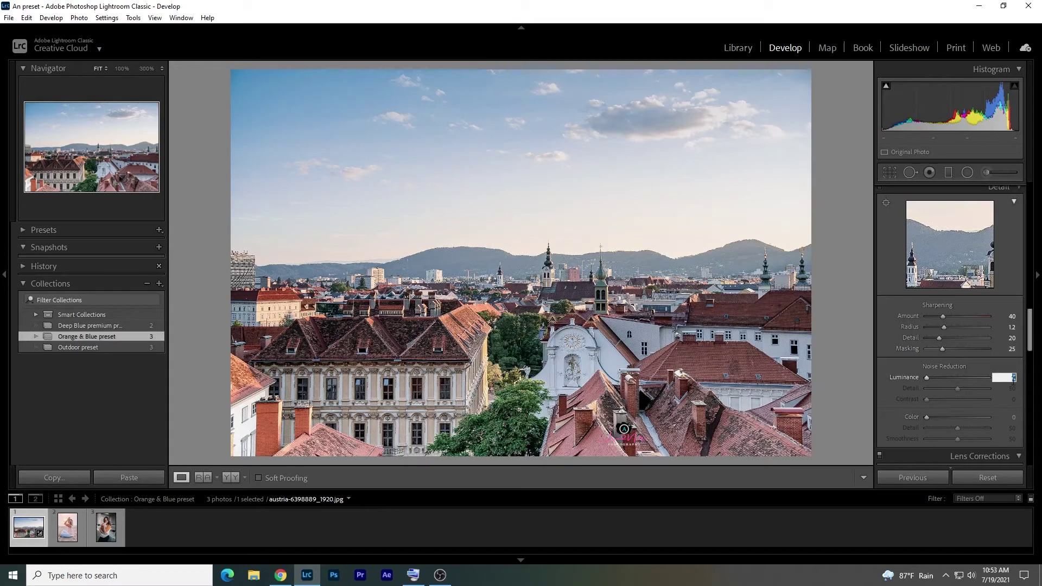
pyautogui.write('40')
pyautogui.write('42')
pyautogui.click(1013, 400)
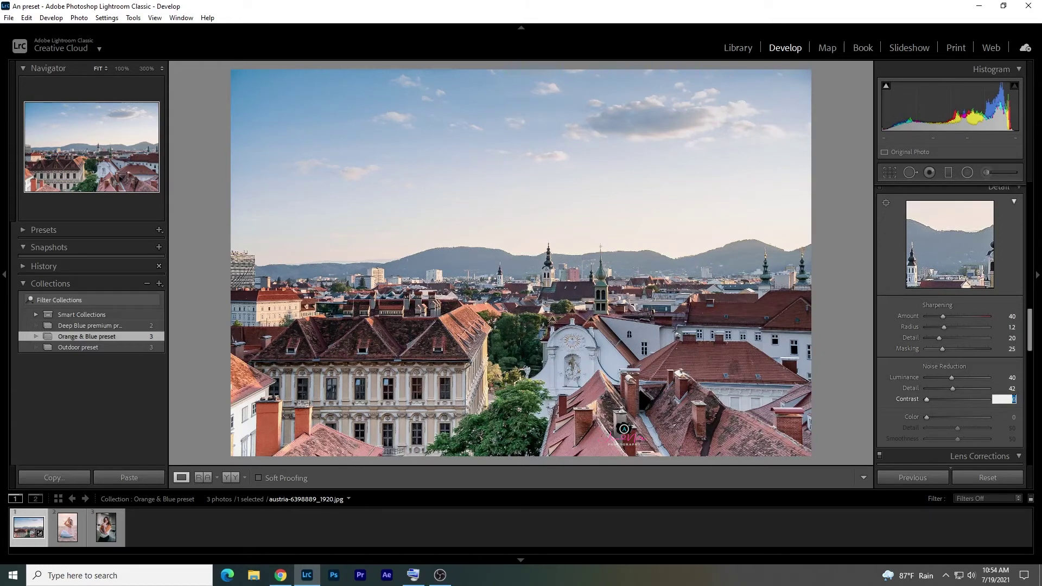
pyautogui.write('20')
pyautogui.press('Return')
pyautogui.click(1013, 417)
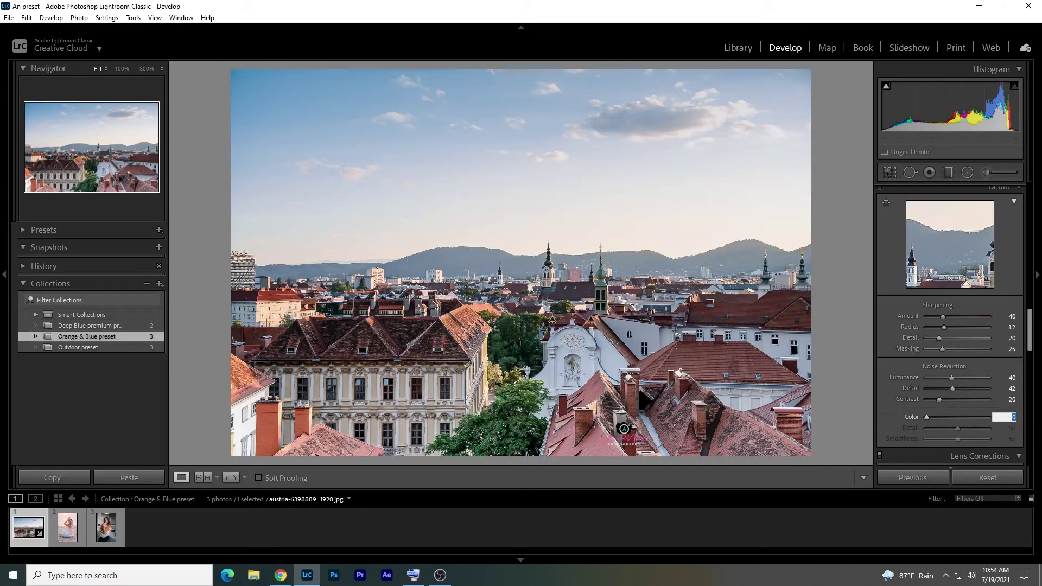
pyautogui.write('25')
pyautogui.click(1010, 428)
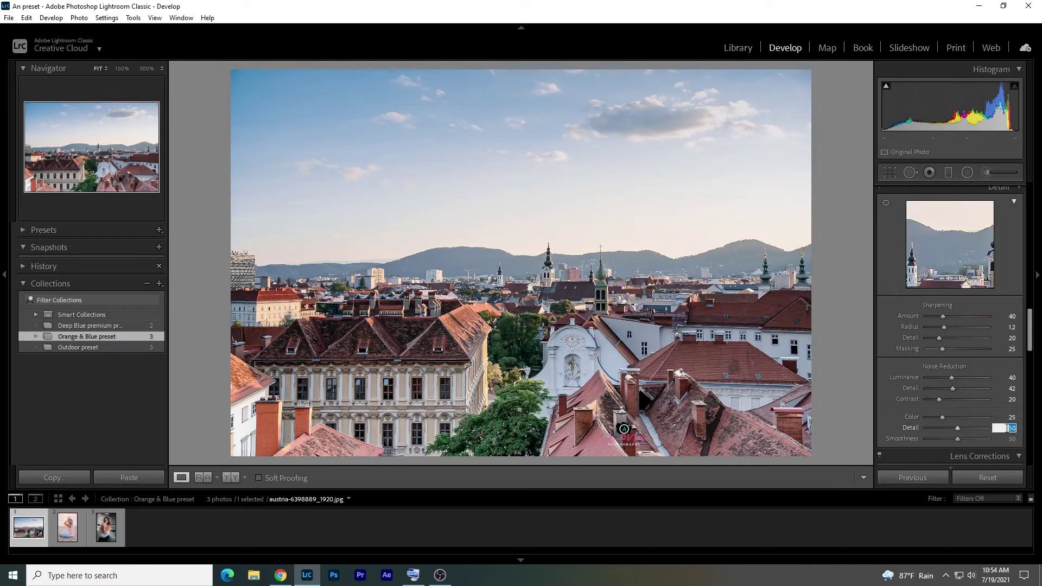
pyautogui.write('20')
pyautogui.click(1009, 438)
# Step: Set the colour noise Smoothness to 20
pyautogui.write('20')
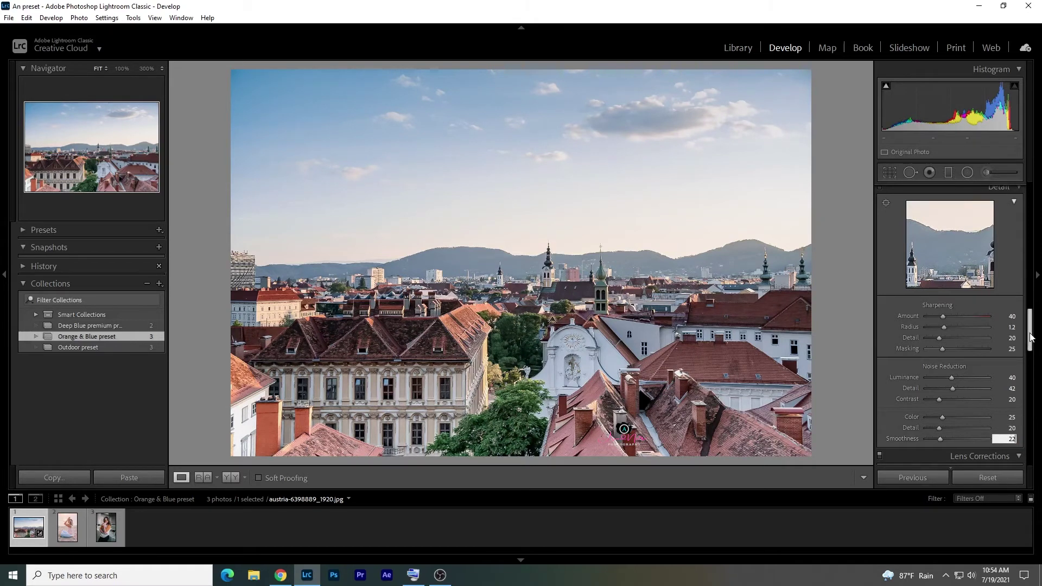
pyautogui.moveTo(1035, 337); pyautogui.dragTo(1036, 361)
pyautogui.click(885, 336)
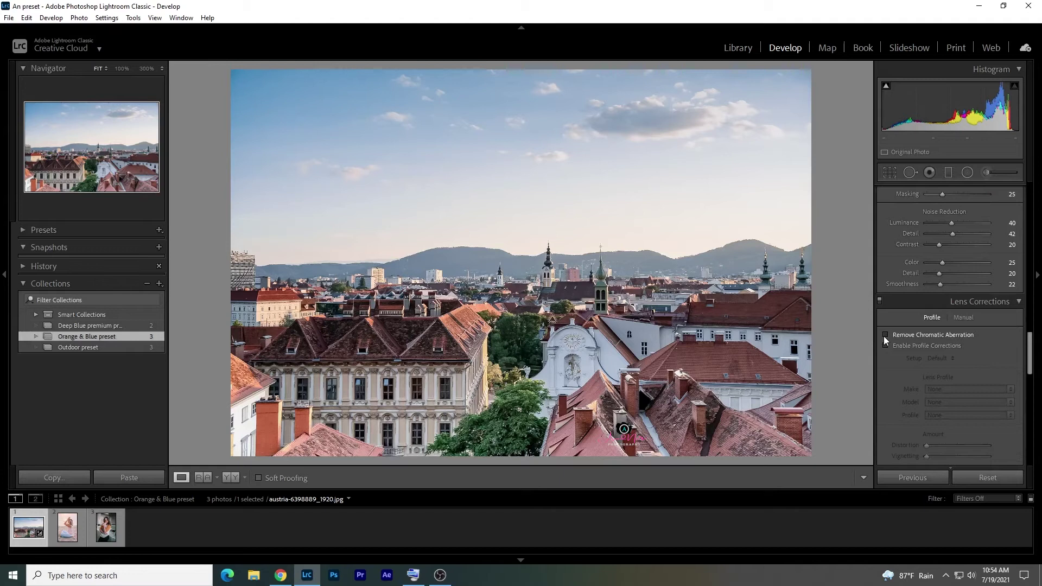
pyautogui.moveTo(1023, 361); pyautogui.dragTo(1036, 429)
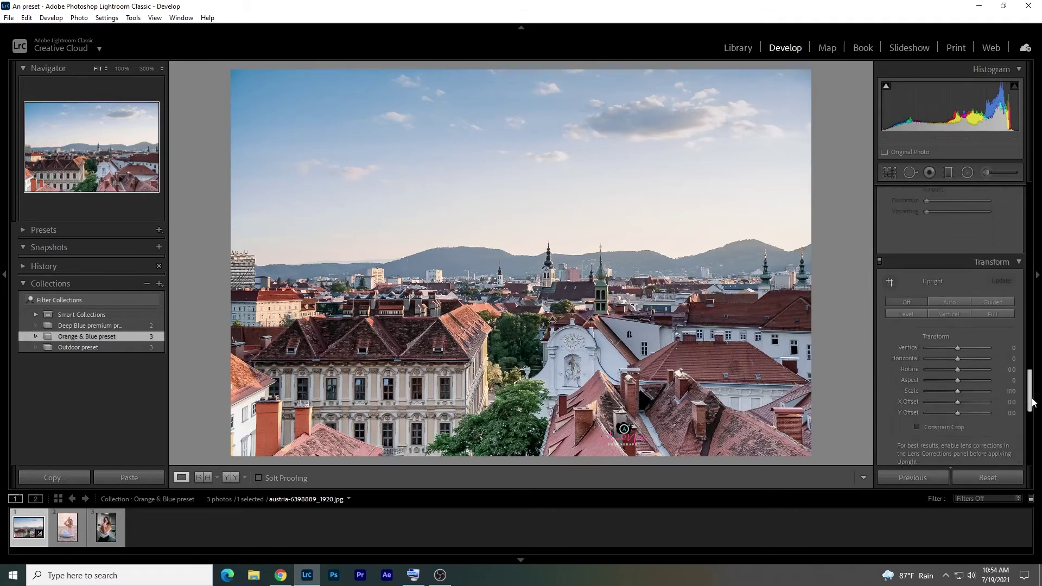
# Step: Set Post-Crop Vignetting Amount −16, Midpoint 60, Roundness −9 and Feather 57
pyautogui.click(1013, 345)
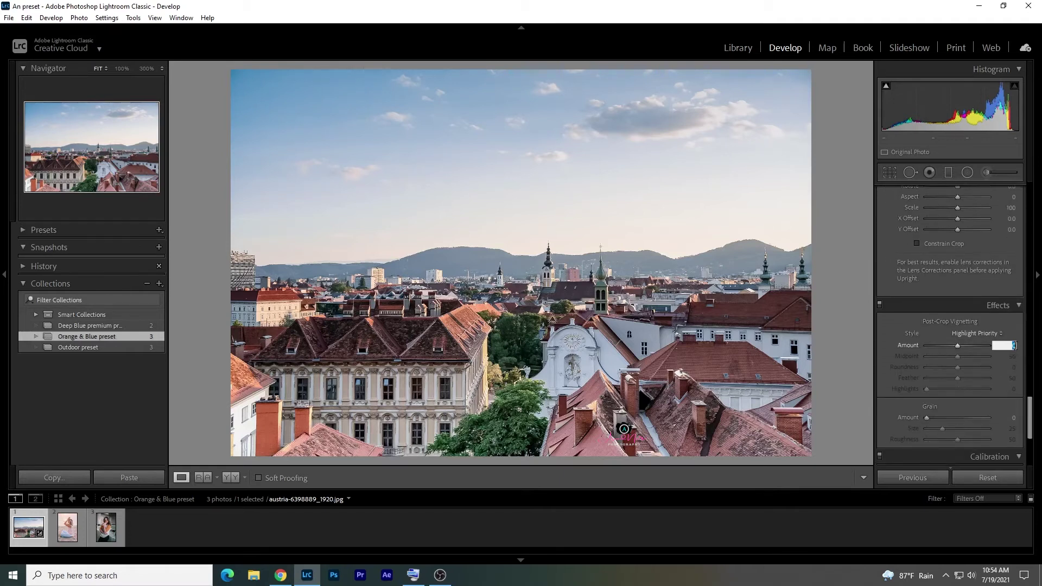
pyautogui.write('-16')
pyautogui.press('Tab')
pyautogui.write('60')
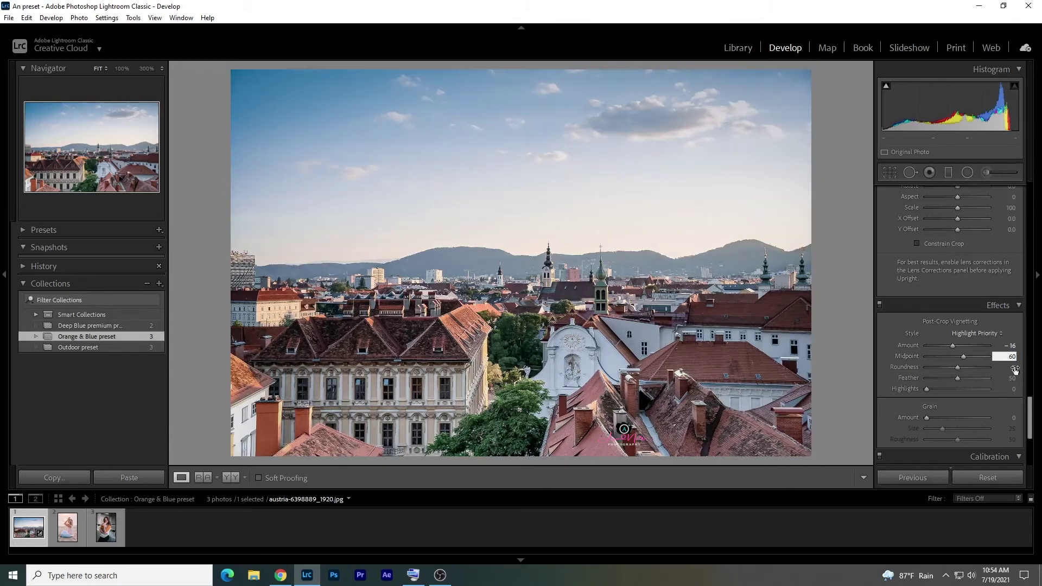
pyautogui.click(1014, 369)
pyautogui.write('-')
pyautogui.write('9')
pyautogui.click(1013, 378)
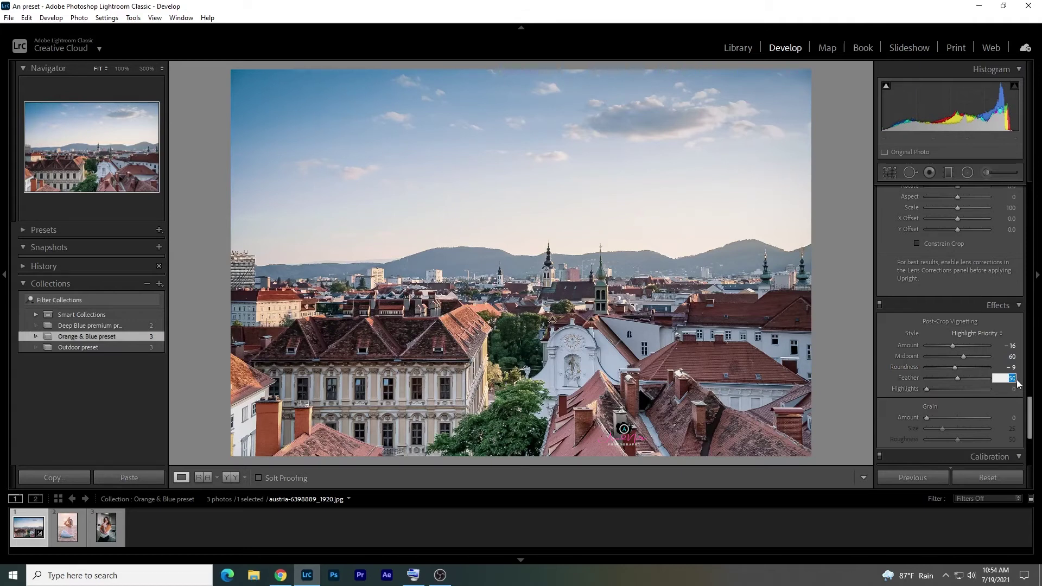
pyautogui.write('57')
# Step: Add grain with Amount 9, Size 37 and Roughness 45
pyautogui.click(1014, 418)
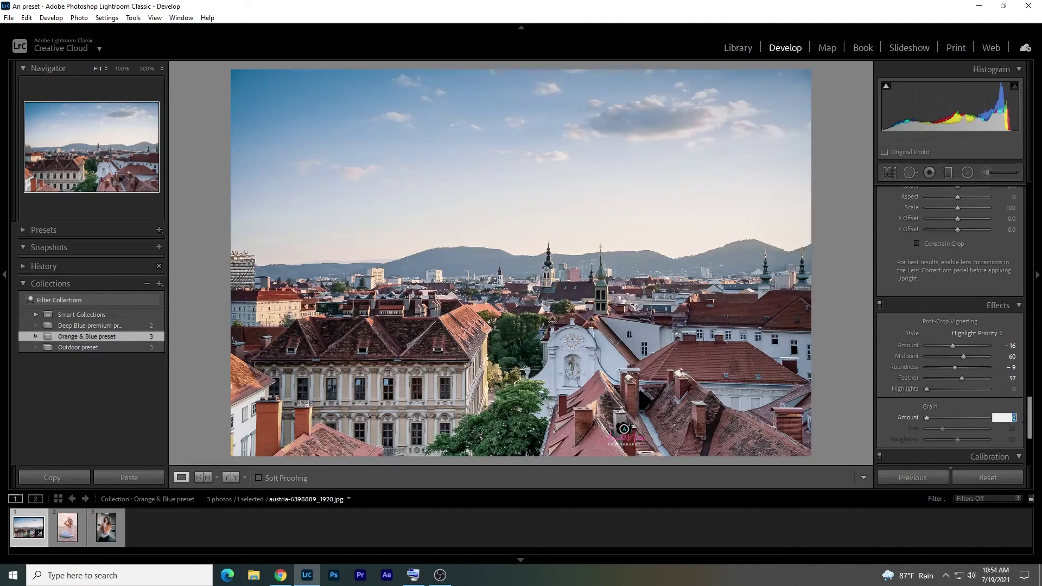
pyautogui.write('9')
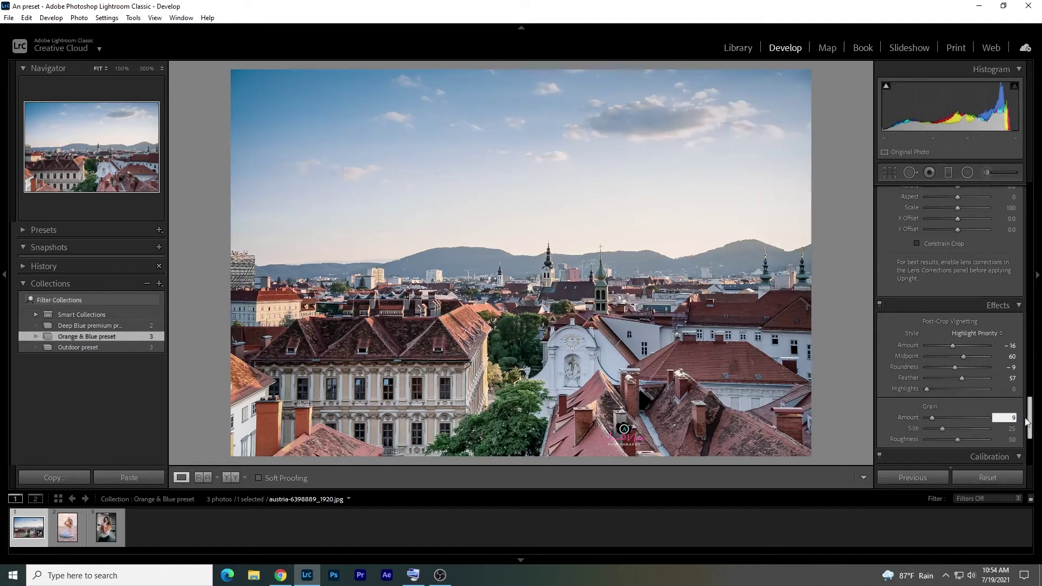
pyautogui.click(1013, 428)
pyautogui.write('37')
pyautogui.click(1013, 439)
pyautogui.write('45')
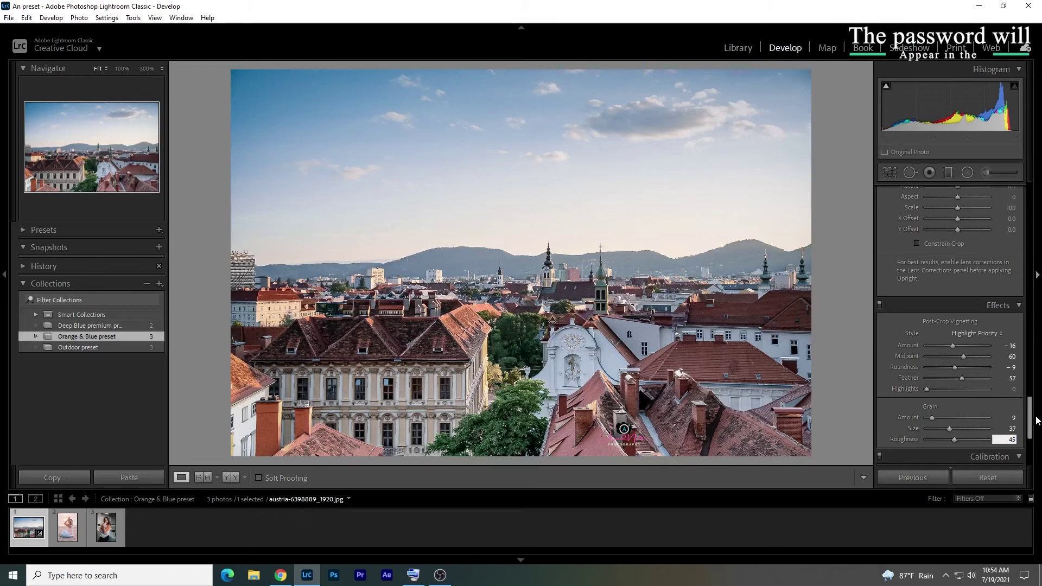
pyautogui.moveTo(1031, 422); pyautogui.dragTo(1032, 448)
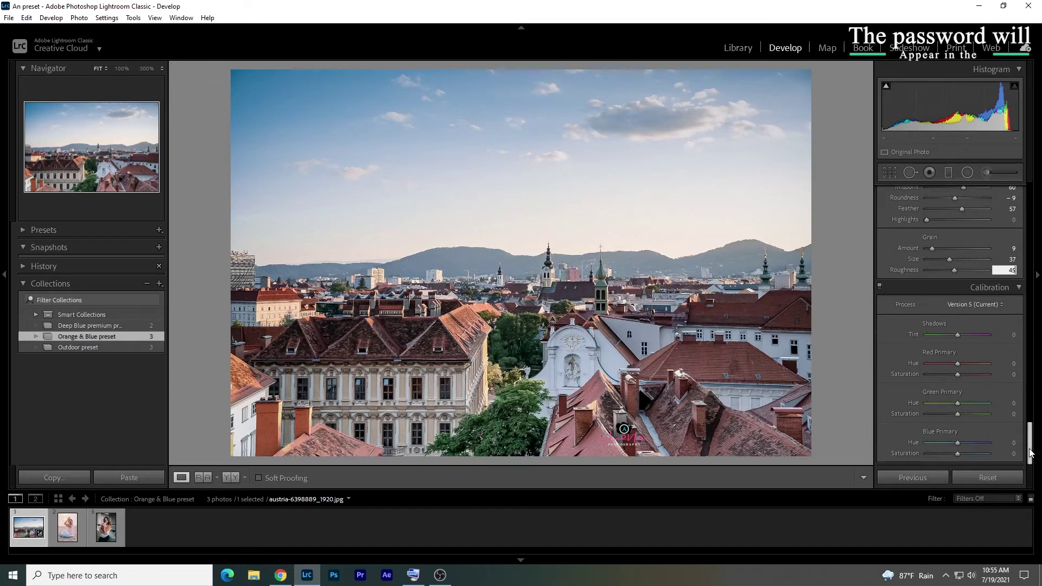
# Step: Set Calibration Red and Green Primary Hue to +100 and Blue Primary Hue to −100
pyautogui.click(1010, 364)
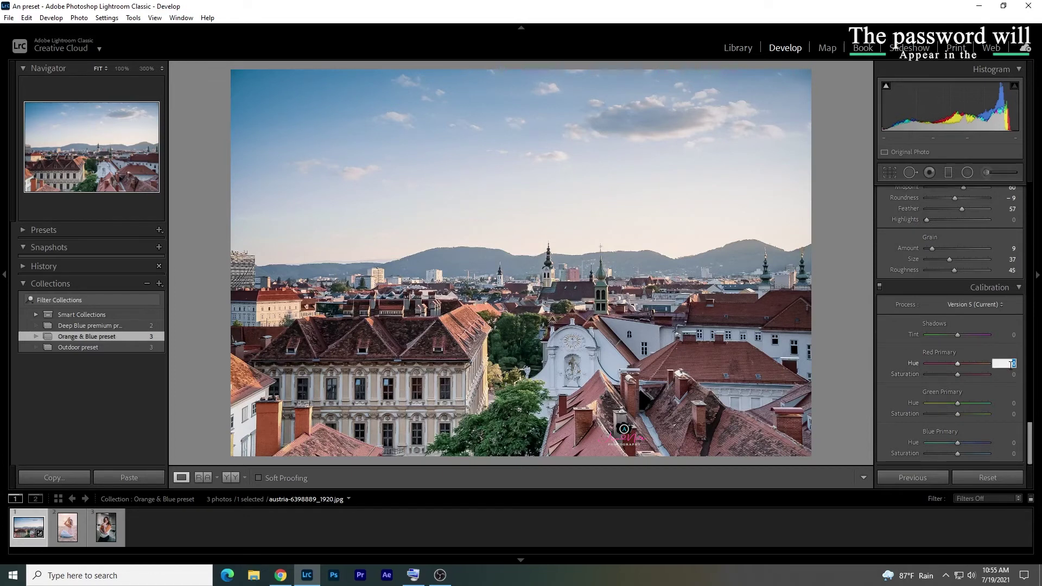
pyautogui.write('100')
pyautogui.click(1013, 403)
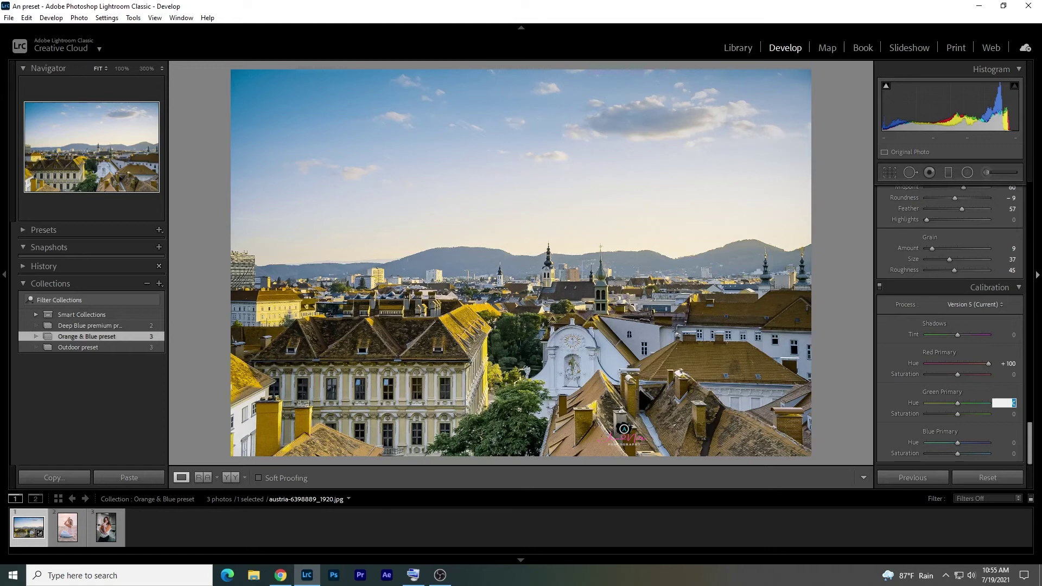
pyautogui.write('100')
pyautogui.click(1013, 444)
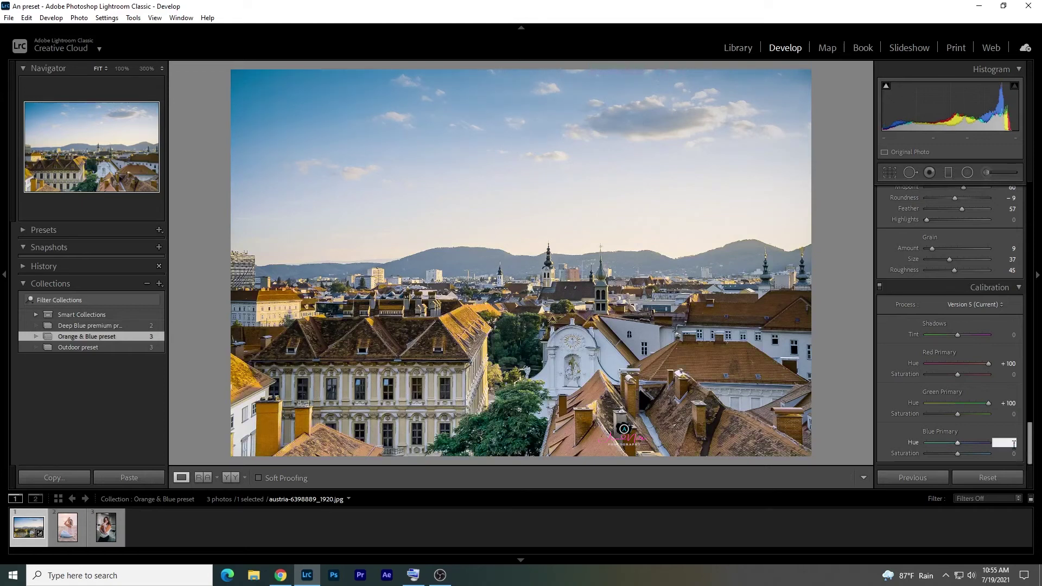
pyautogui.write('-100')
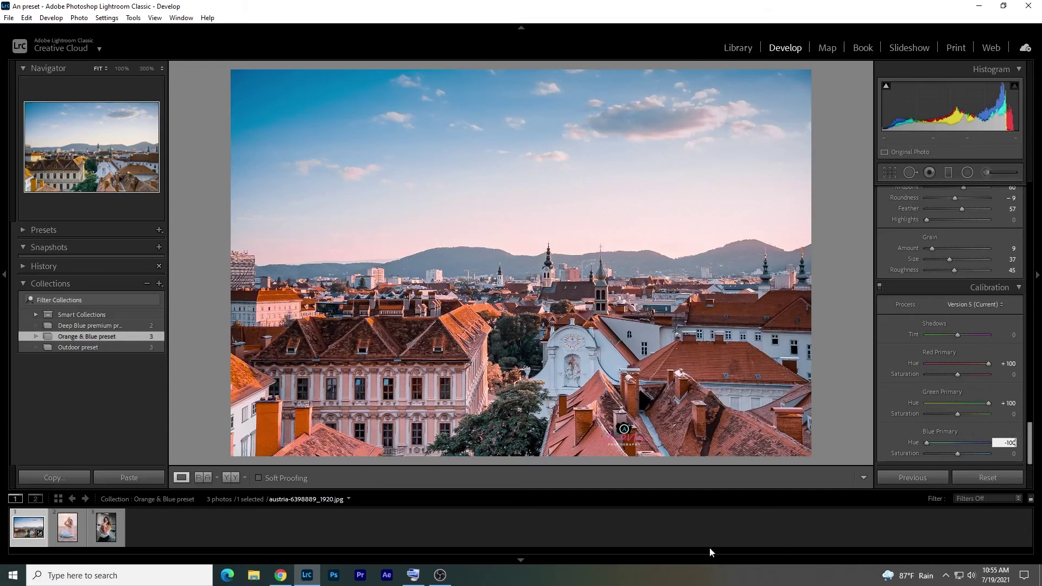
# Step: Copy the rooftop photo's develop settings
pyautogui.rightClick(19, 535)
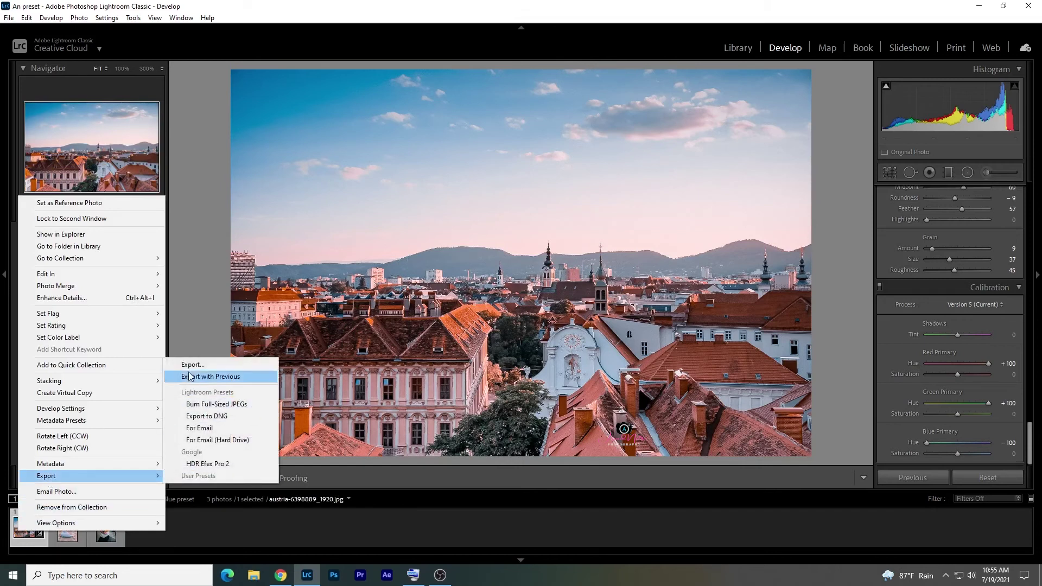
pyautogui.moveTo(61, 409)
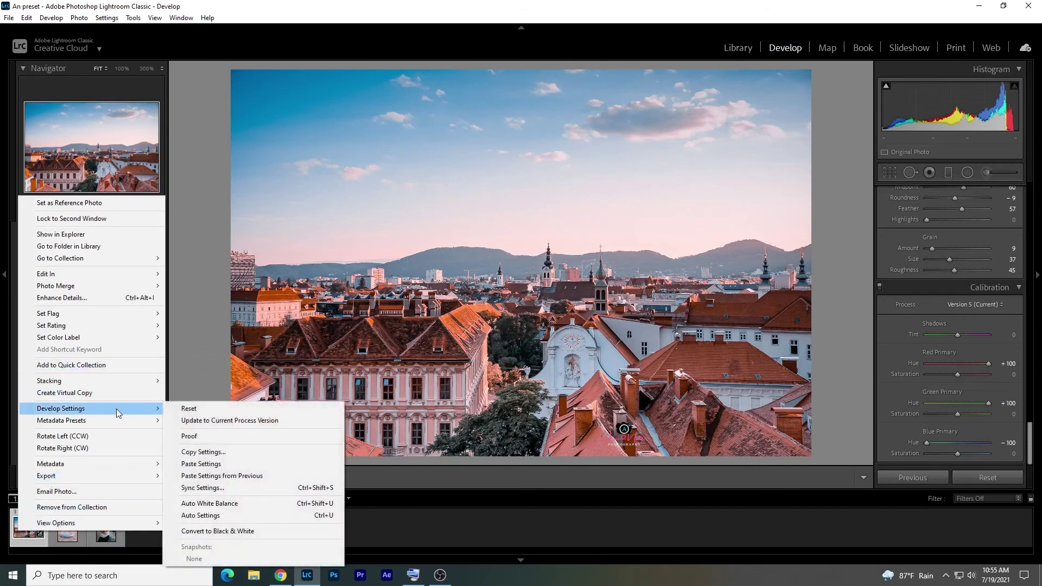
pyautogui.click(211, 453)
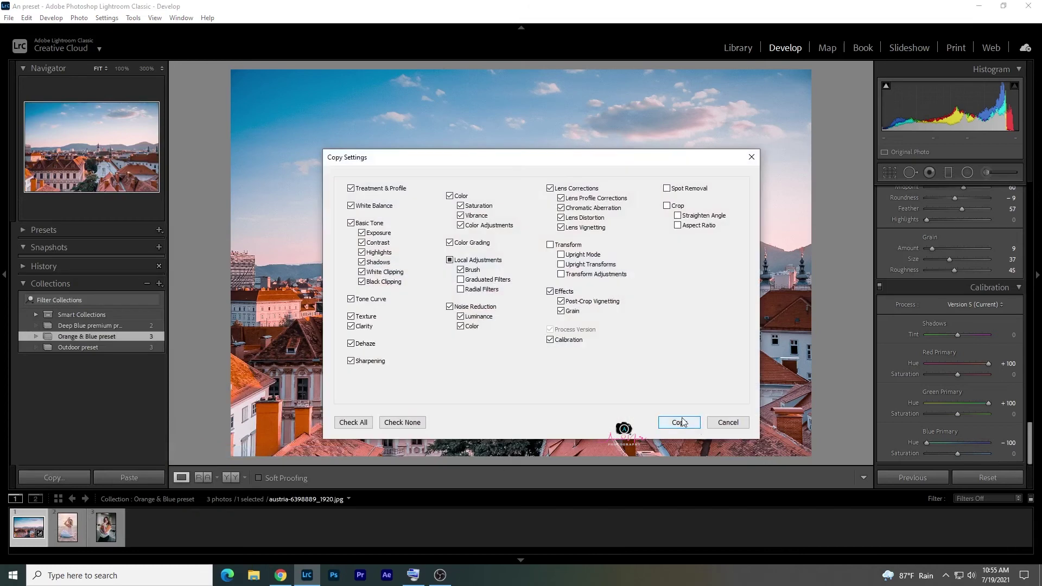
pyautogui.click(682, 423)
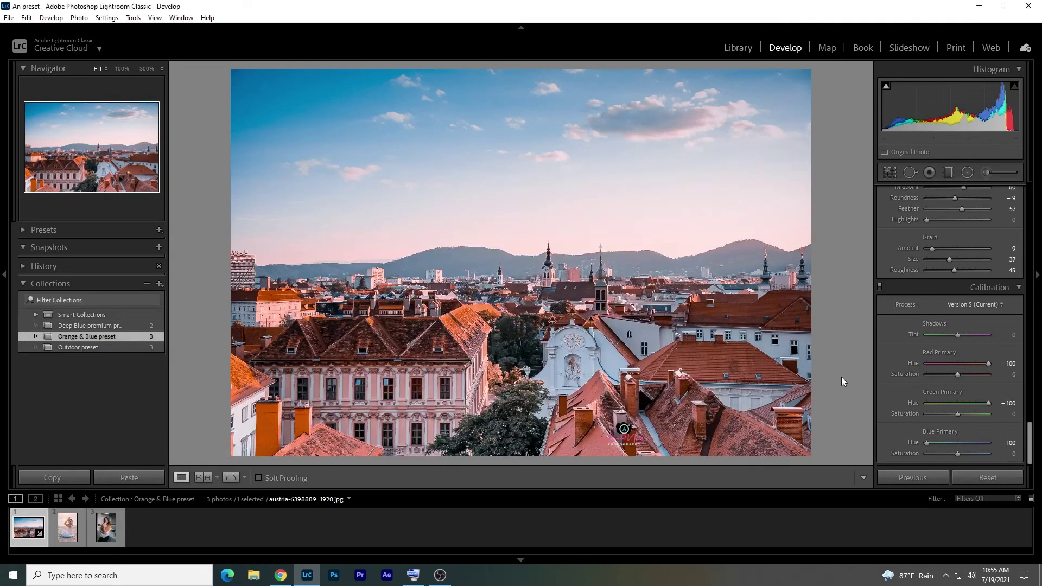
# Step: Paste the copied develop settings onto the beach portrait
pyautogui.click(76, 537)
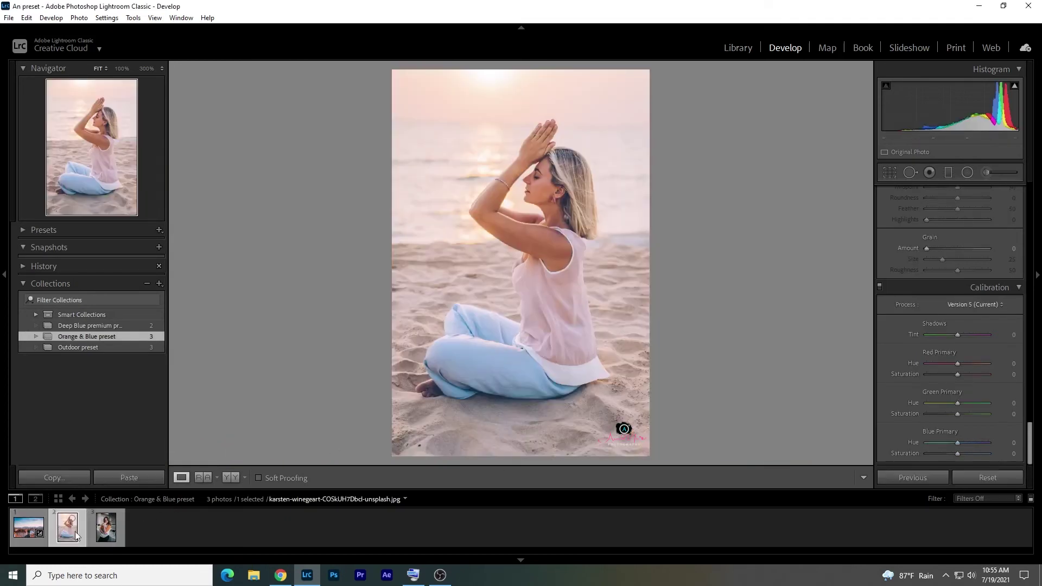
pyautogui.rightClick(76, 536)
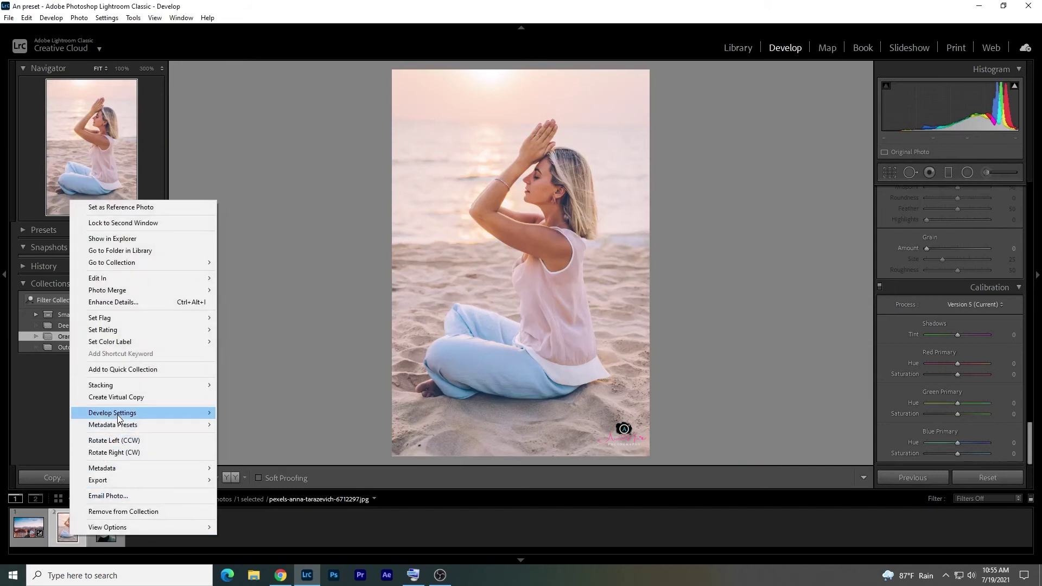
pyautogui.moveTo(112, 413)
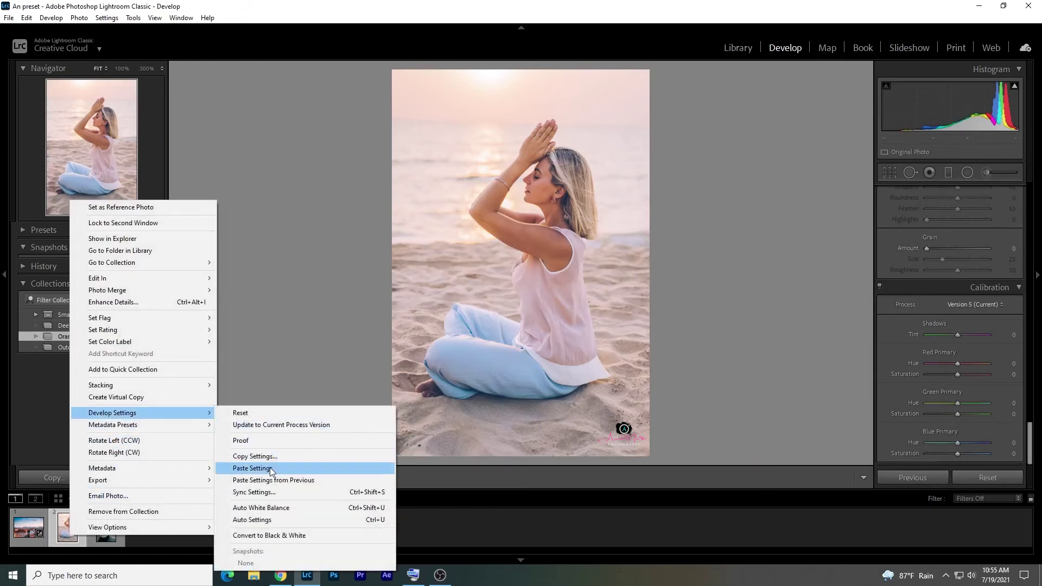
pyautogui.click(272, 470)
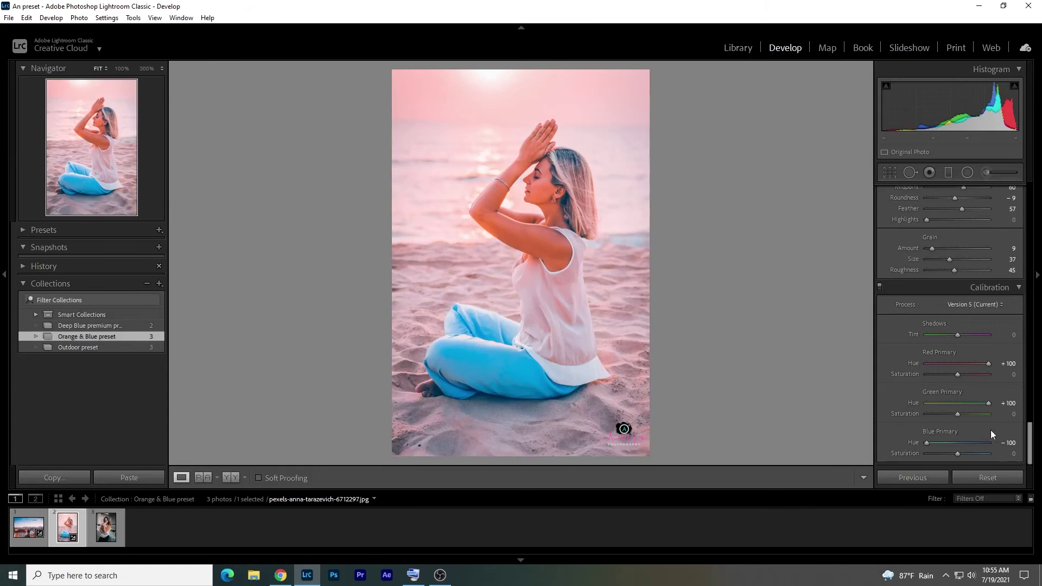
pyautogui.moveTo(1031, 441); pyautogui.dragTo(1032, 196)
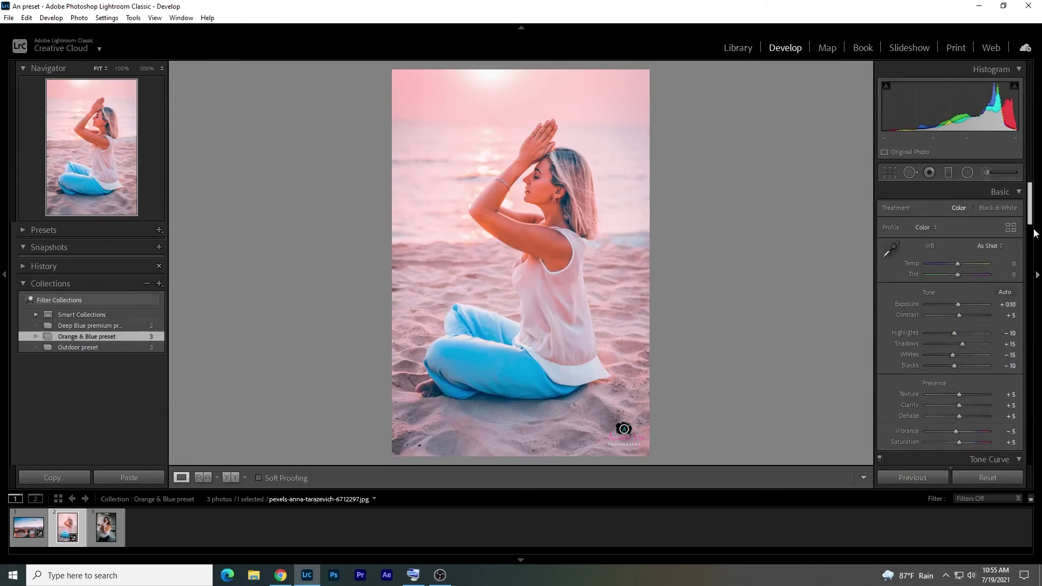
# Step: Cool the beach portrait to Temp -8 and set Exposure to -0.10
pyautogui.click(1009, 263)
pyautogui.press('Down')
pyautogui.press('Down')
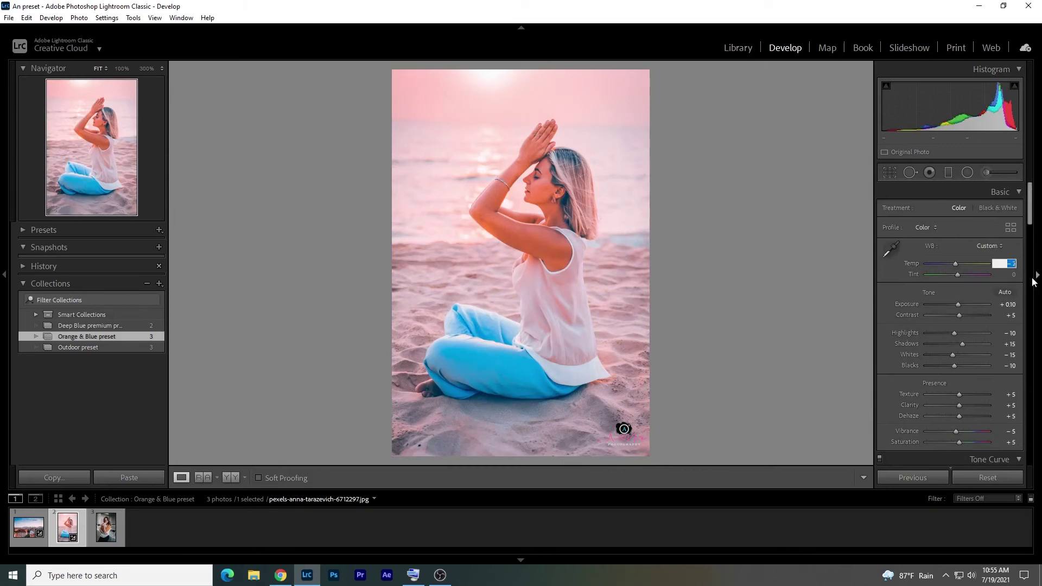
pyautogui.click(1010, 304)
pyautogui.press('Down')
pyautogui.press('Down')
pyautogui.press('Down')
pyautogui.press('Return')
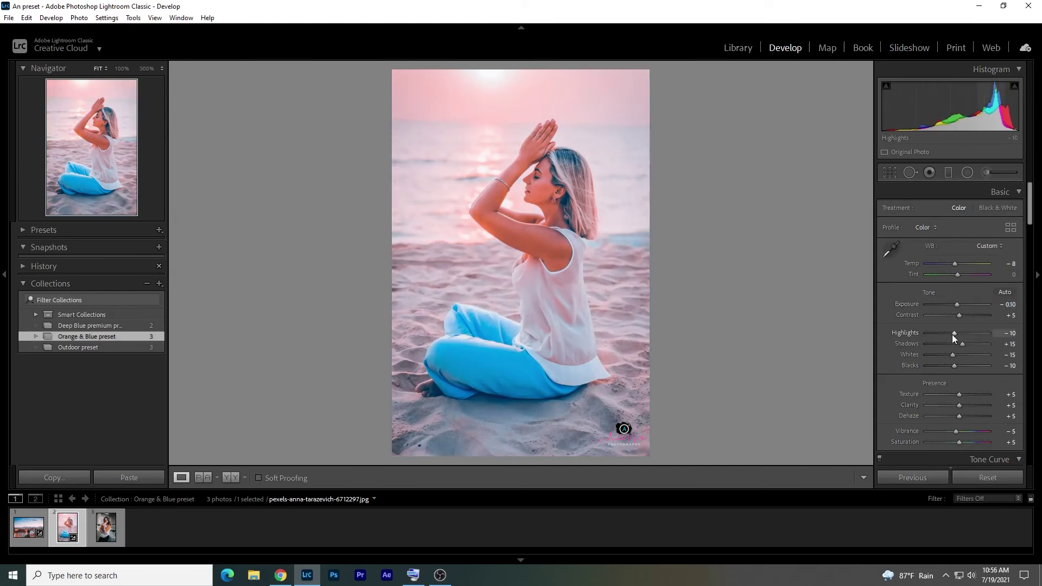
# Step: Set Highlights -68, Shadows +75 and Whites -56, then advance to the laundromat portrait
pyautogui.moveTo(946, 336); pyautogui.dragTo(982, 342)
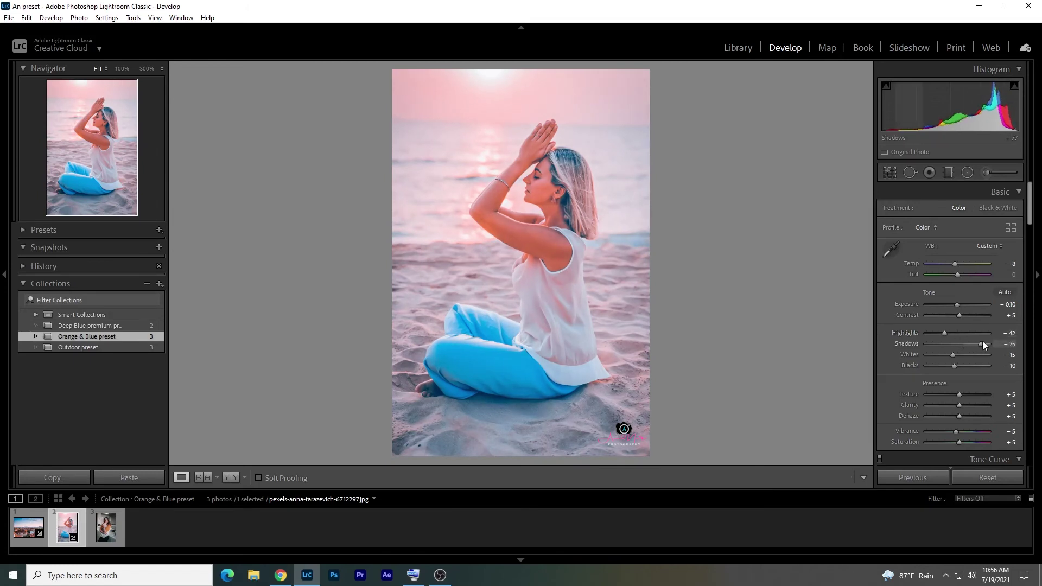
pyautogui.moveTo(953, 355)
pyautogui.mouseDown()
pyautogui.moveTo(940, 355)
pyautogui.moveTo(938, 332)
pyautogui.mouseUp()
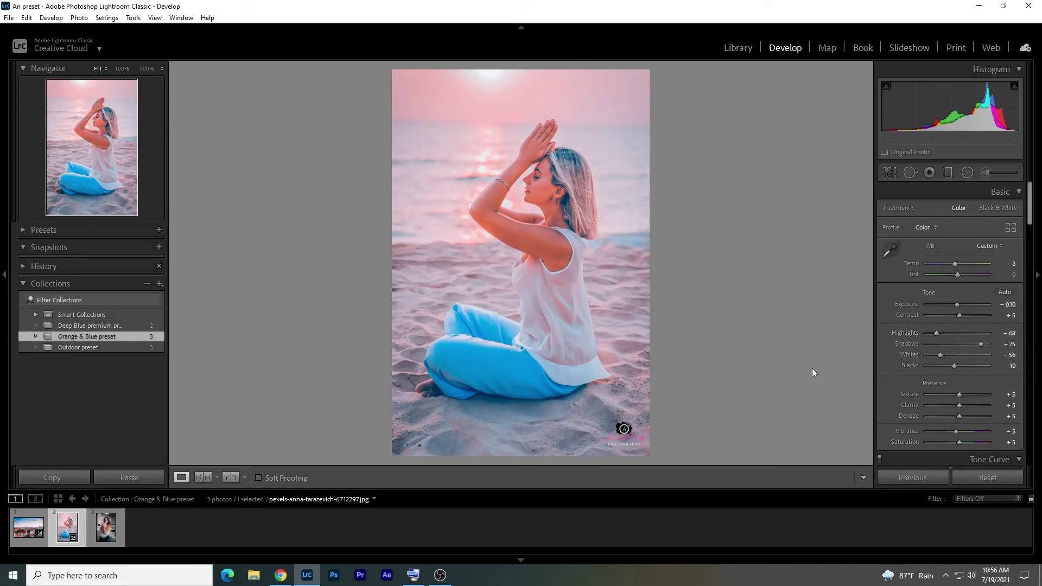
pyautogui.press('Right')
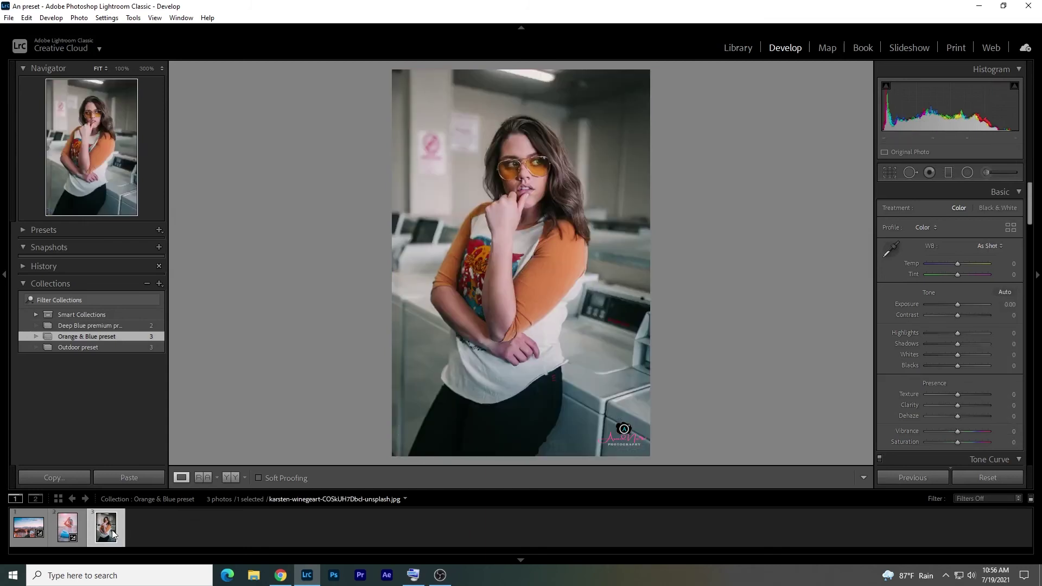
# Step: Paste the copied orange-and-blue settings onto the laundromat portrait and set Temp to -11
pyautogui.rightClick(112, 530)
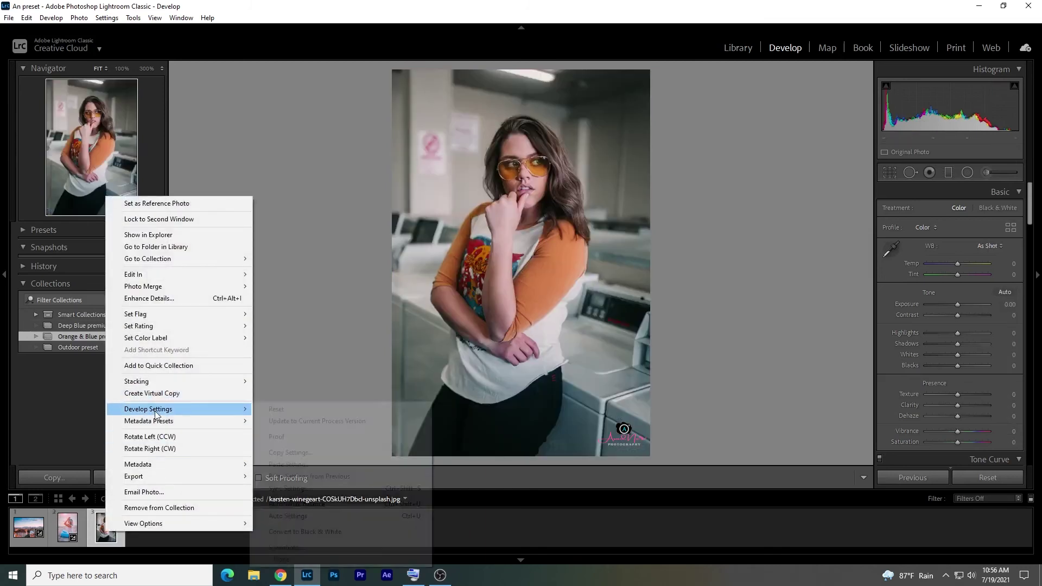
pyautogui.moveTo(148, 408)
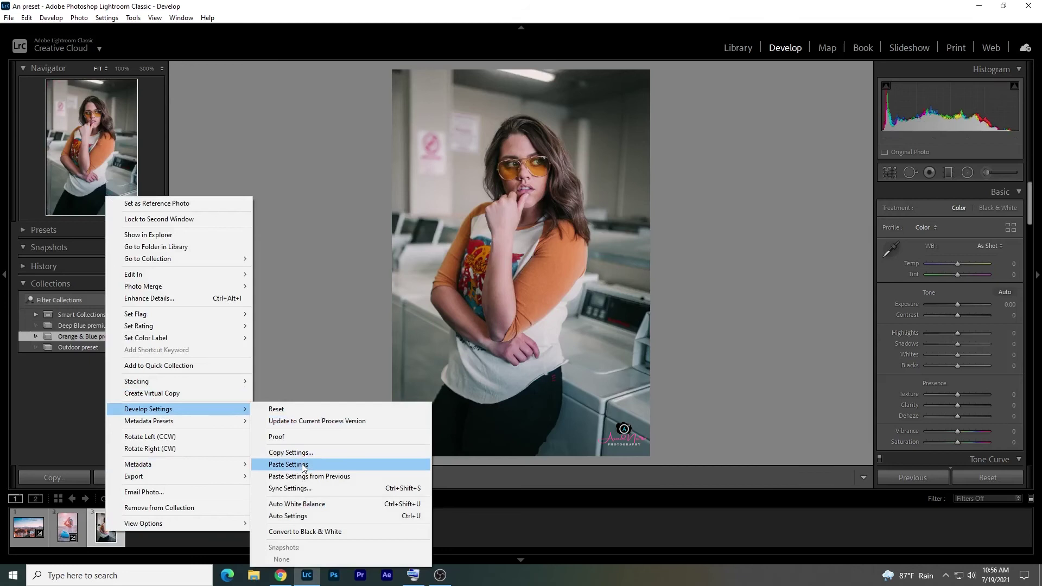
pyautogui.click(288, 464)
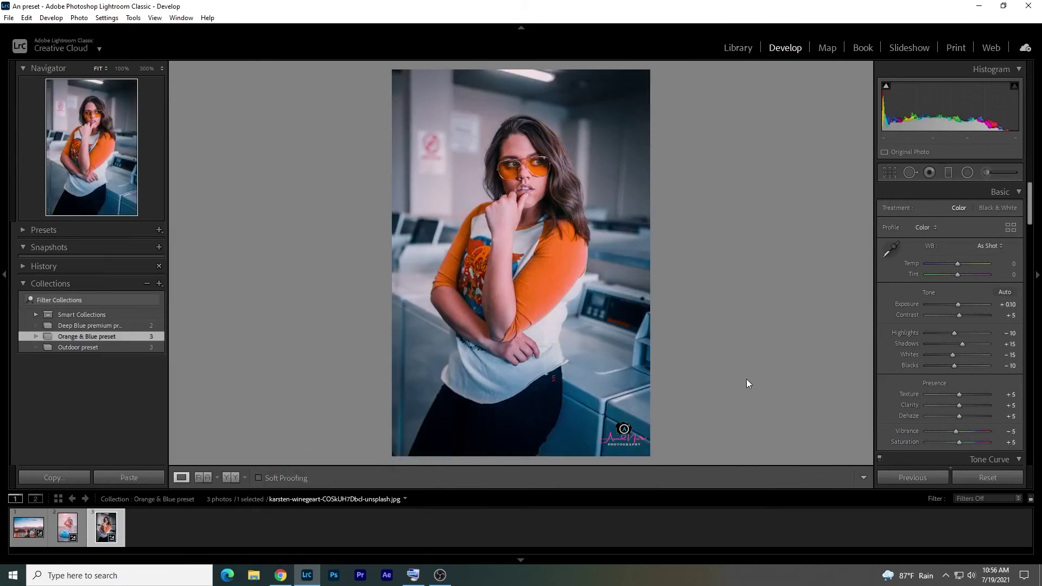
pyautogui.click(1013, 265)
pyautogui.write('-11')
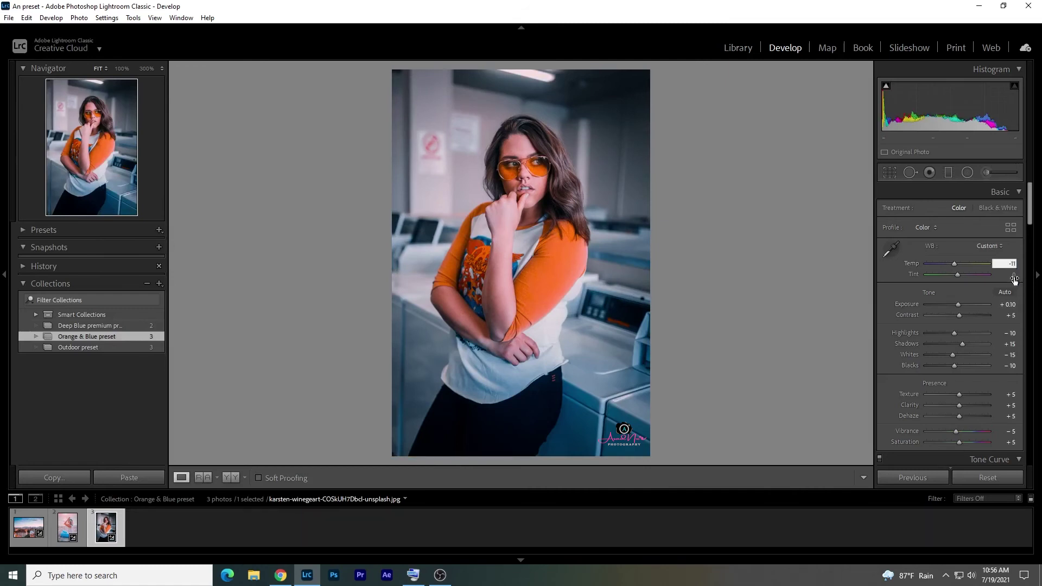
pyautogui.press('Tab')
# Step: Refine the laundromat portrait to Tint -7, Highlights -54 and Whites -53
pyautogui.press('Down')
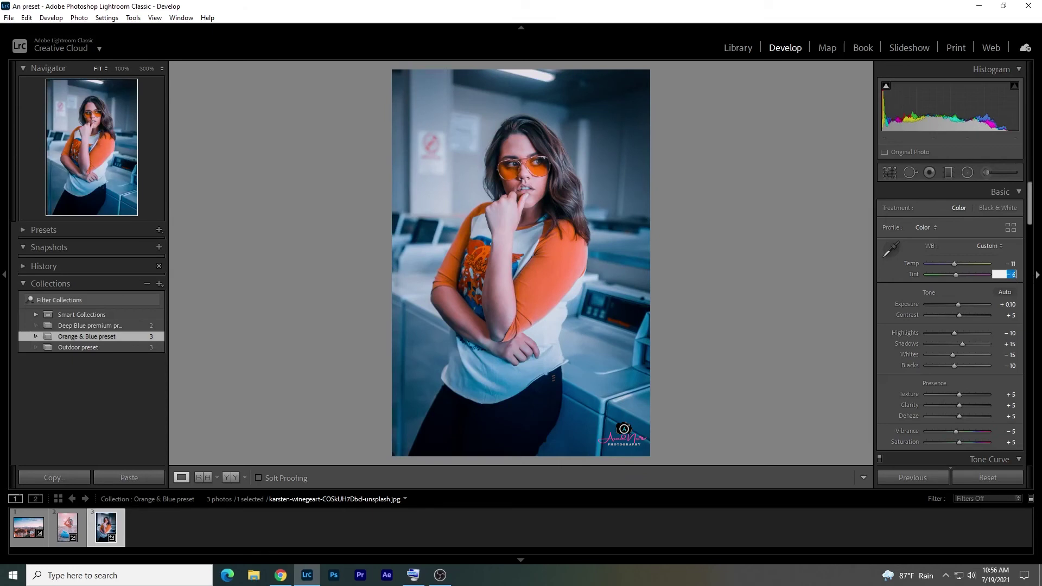
pyautogui.press('Down')
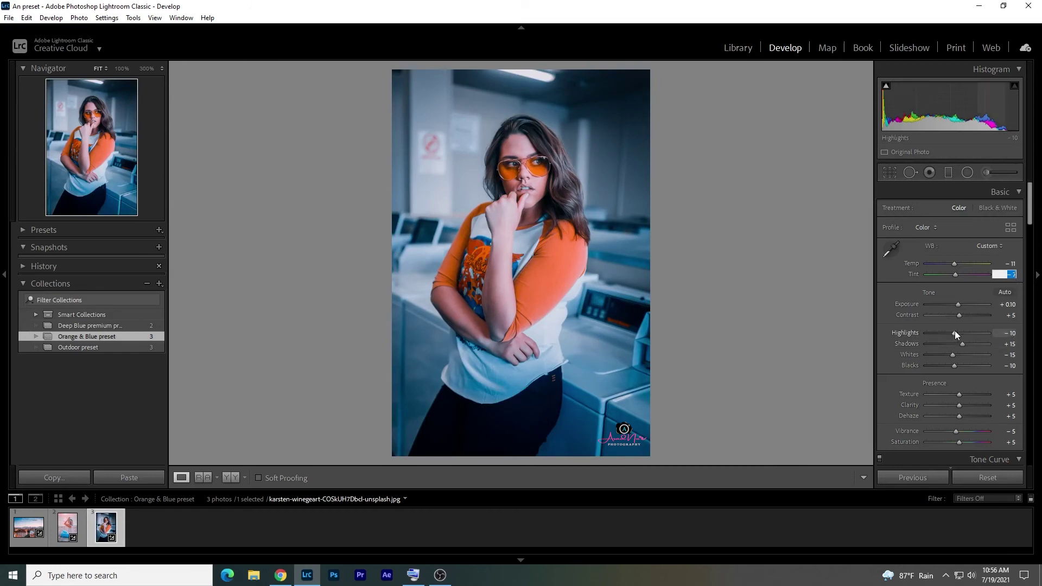
pyautogui.moveTo(955, 333); pyautogui.dragTo(942, 333)
pyautogui.press('Down')
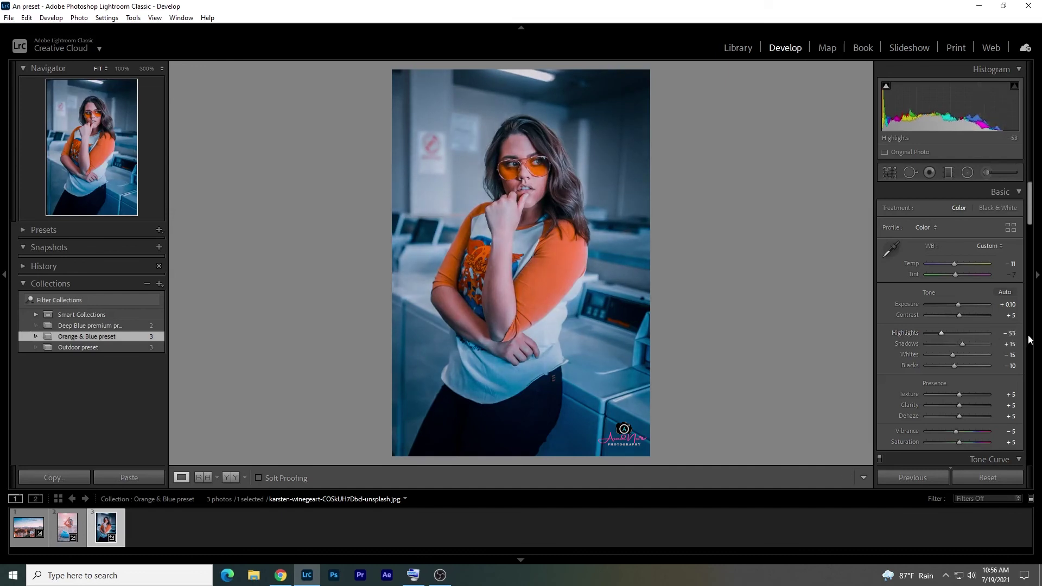
pyautogui.moveTo(952, 355); pyautogui.dragTo(944, 356)
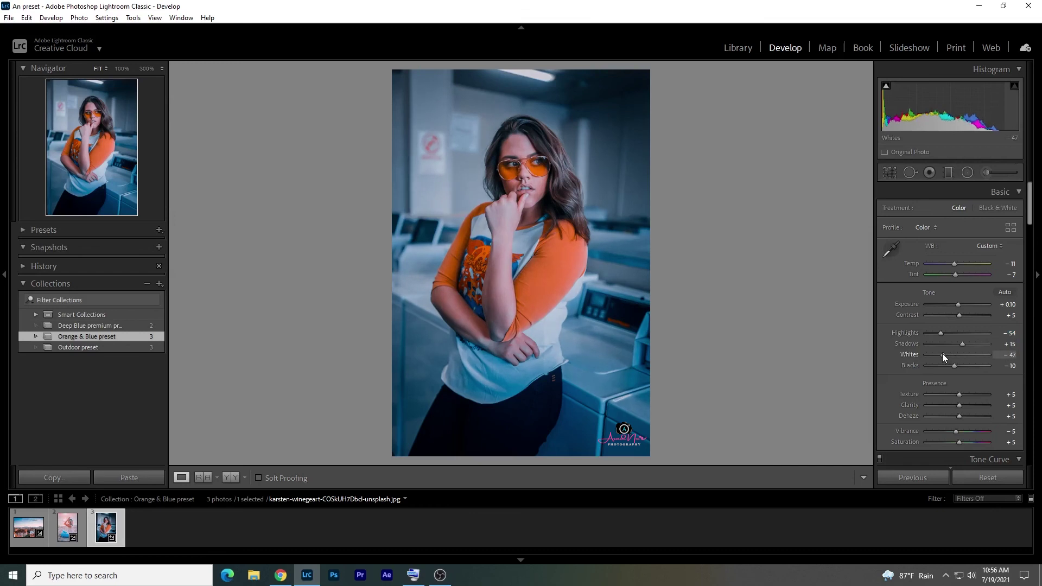
pyautogui.moveTo(942, 353); pyautogui.dragTo(941, 354)
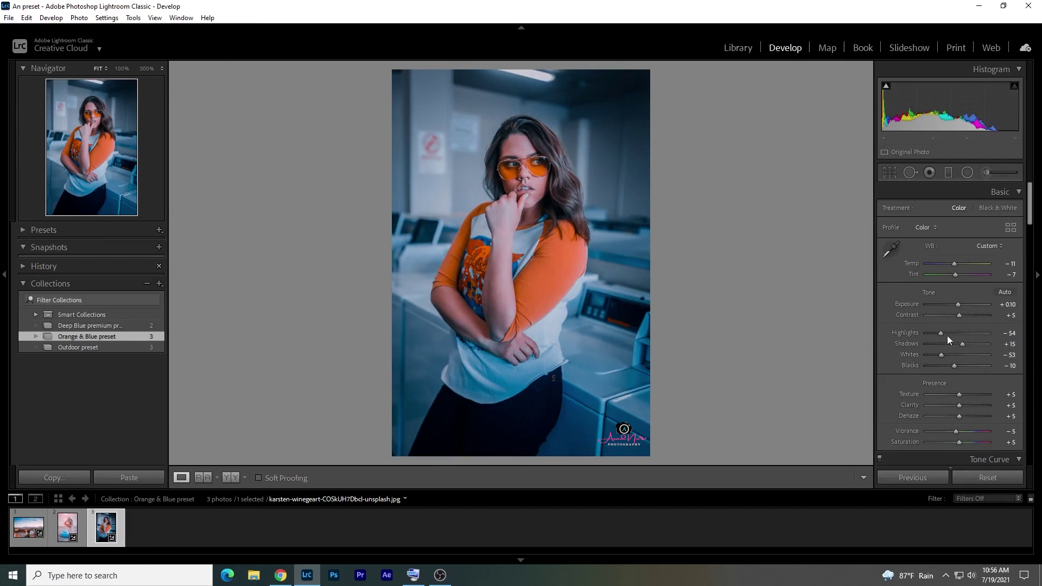
pyautogui.click(1009, 264)
# Step: Nudge the laundromat portrait's Temp up two steps to 0
pyautogui.press('Up')
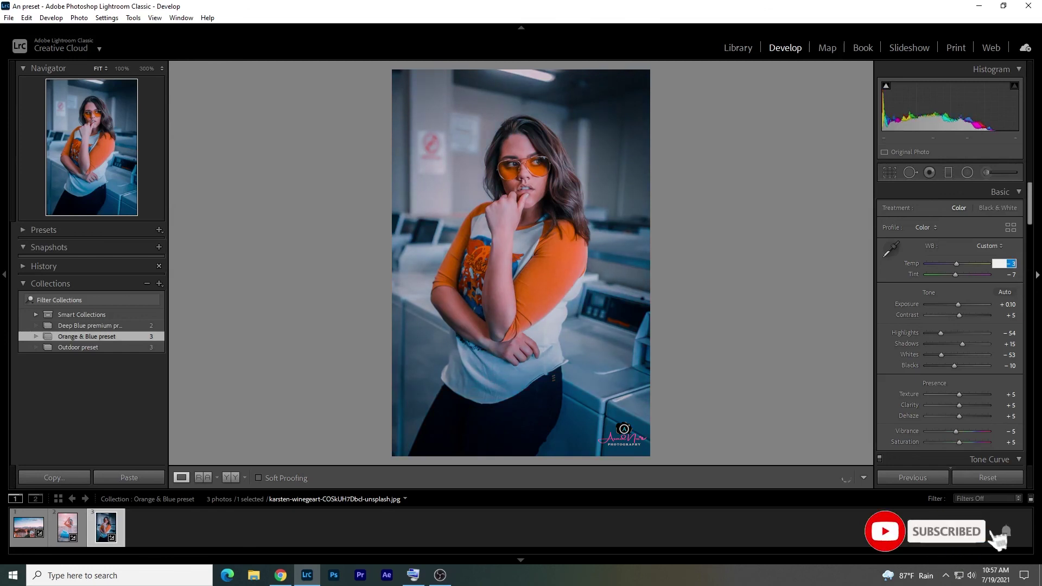
pyautogui.press('Up')
pyautogui.press('Up')
pyautogui.press('Up')
pyautogui.press('Up')
pyautogui.press('Up')
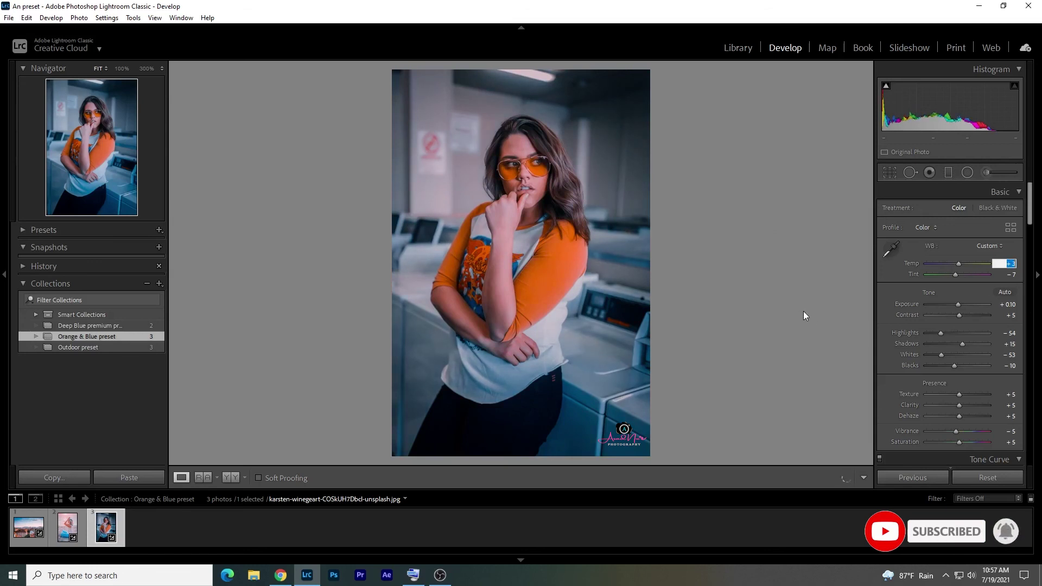